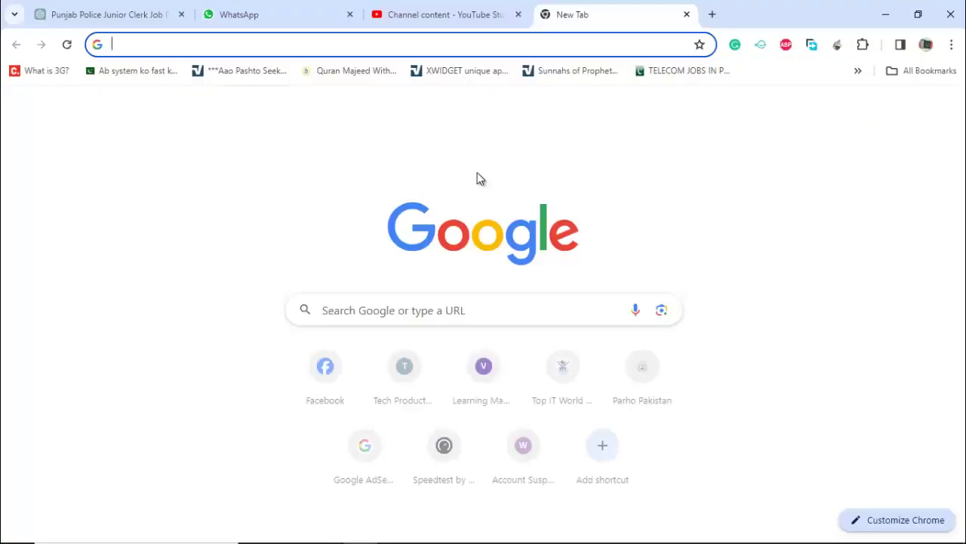
- Search Google for 'ppsc apply online'
type("ppsc apply onli")
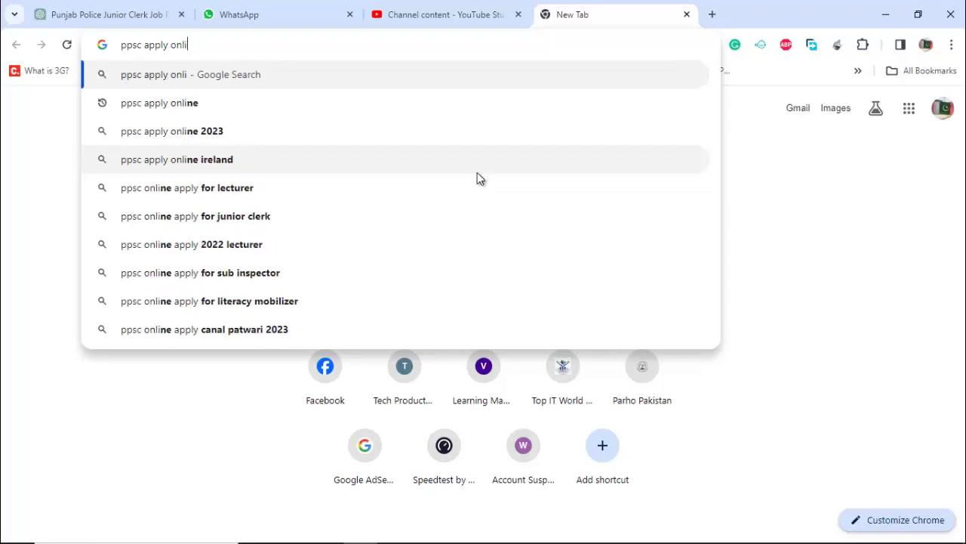
key("BackSpace")
type("i")
key("Return")
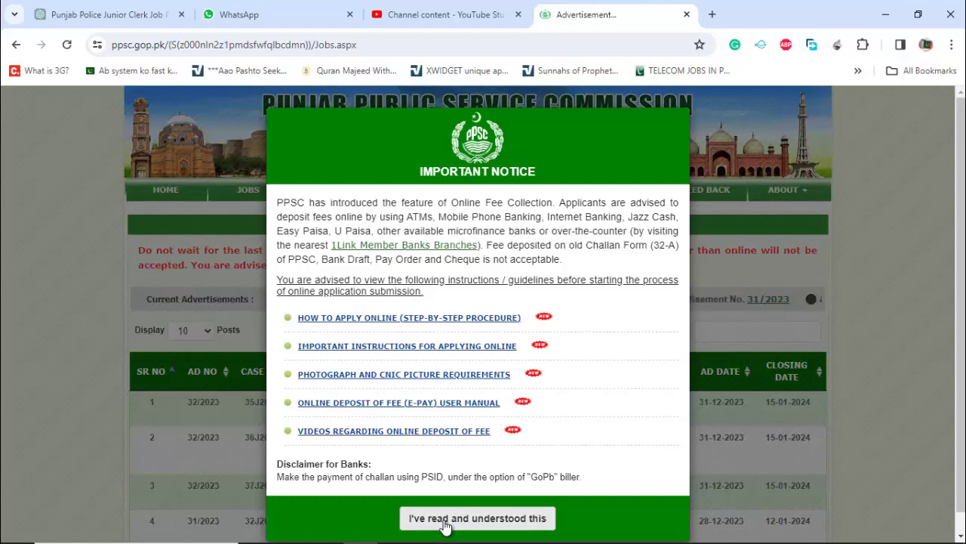
- Dismiss the fee notice, filter advertisements by 'islami' and open the Instructor/Lecturer (Male) Islamiat post
left_click(451, 519)
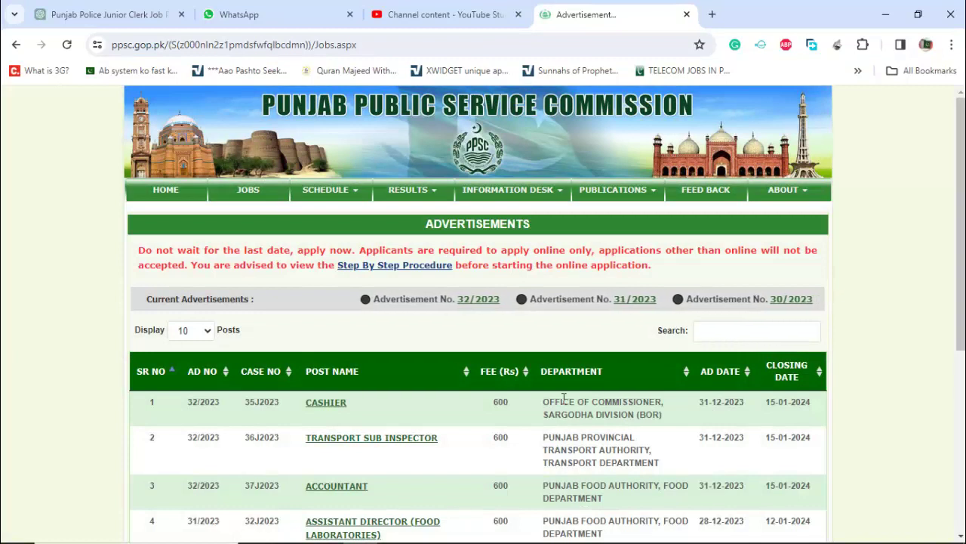
scroll(725, 317, "down", 1)
left_click(726, 301)
type("islami")
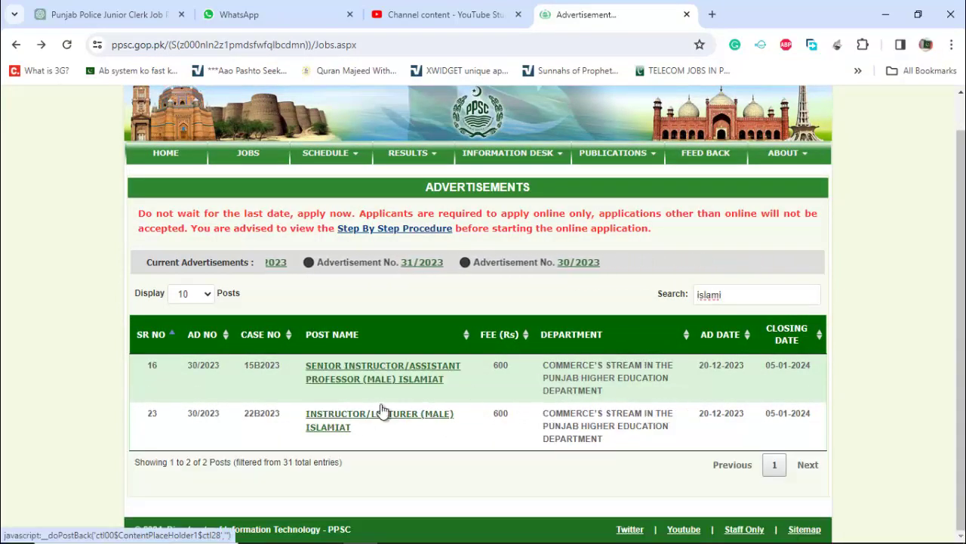
left_click(344, 419)
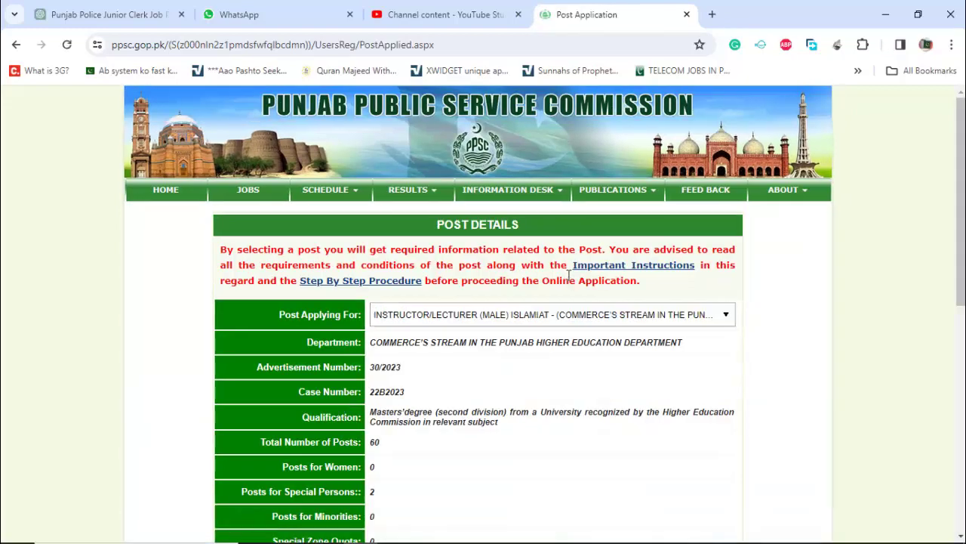
left_click(501, 320)
left_click(503, 320)
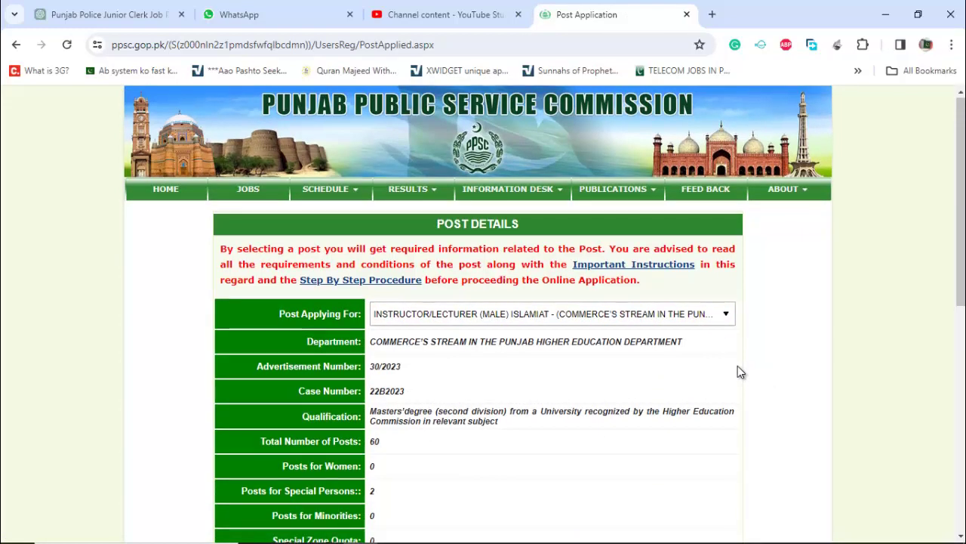
- Review the post's qualification sets, then proceed to the application instructions
scroll(739, 366, "down", 2)
scroll(738, 367, "down", 1)
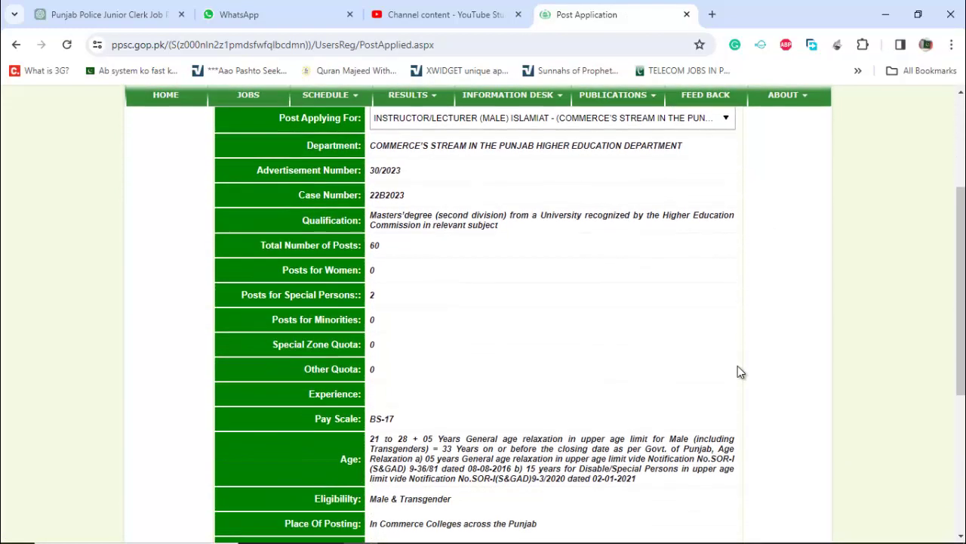
scroll(560, 278, "down", 4)
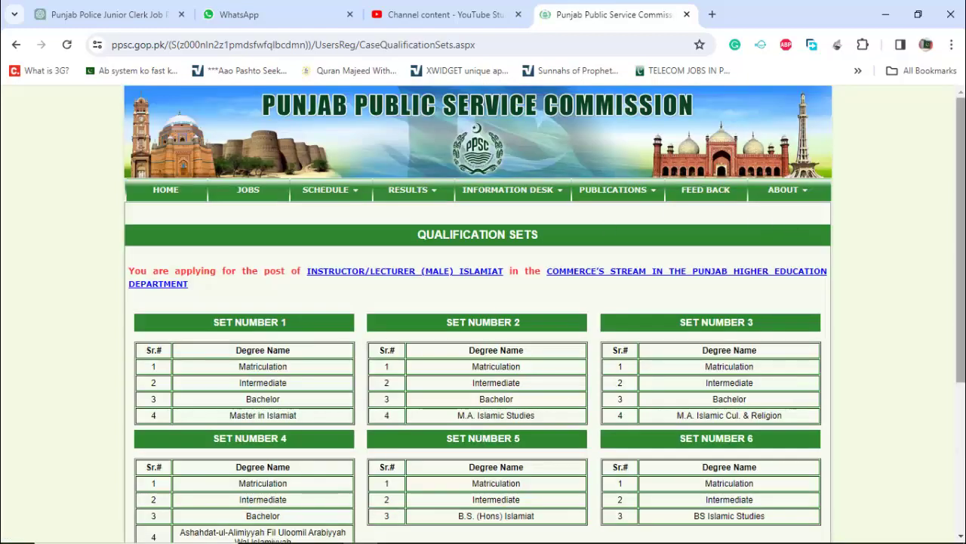
scroll(403, 149, "down", 2)
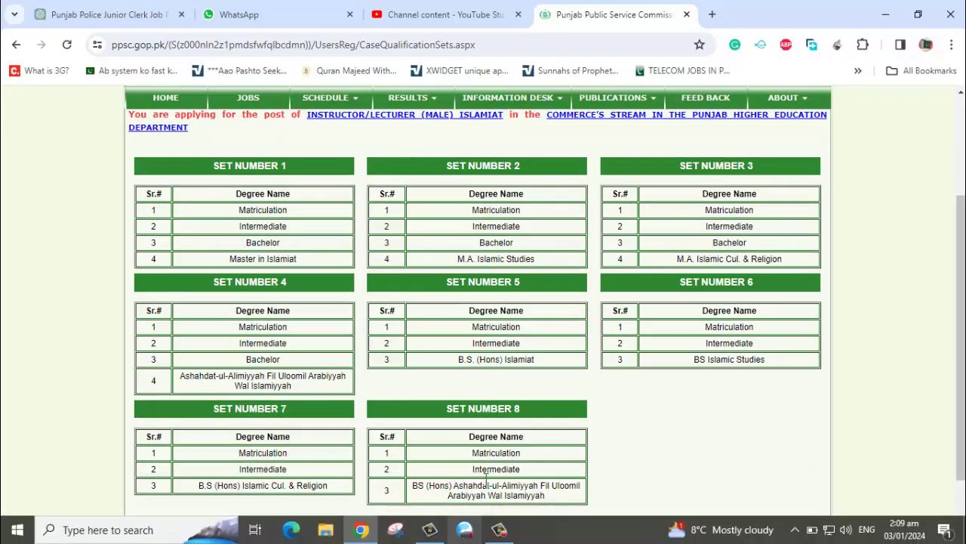
left_click(478, 536)
left_click(552, 468)
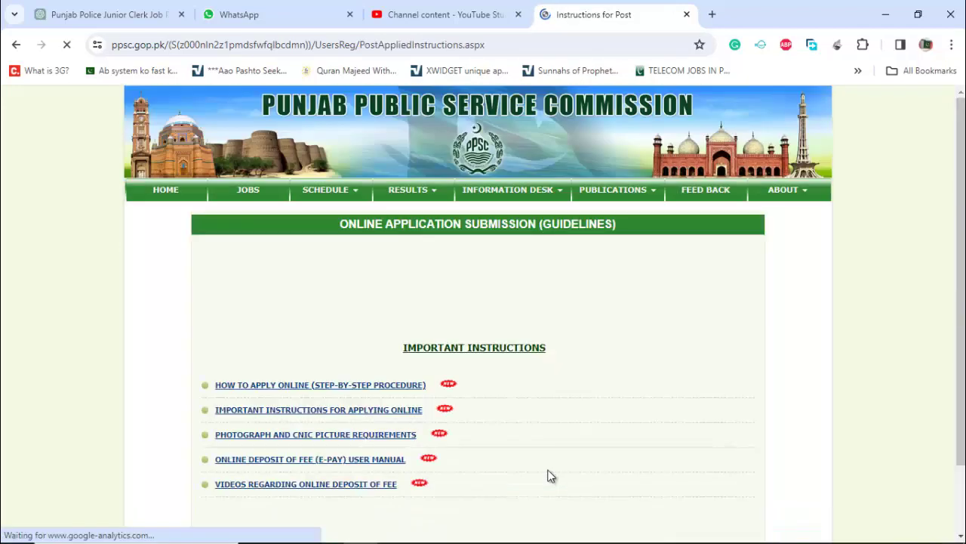
- Confirm having read the instructions and choose APPLY ONLINE
scroll(868, 306, "down", 3)
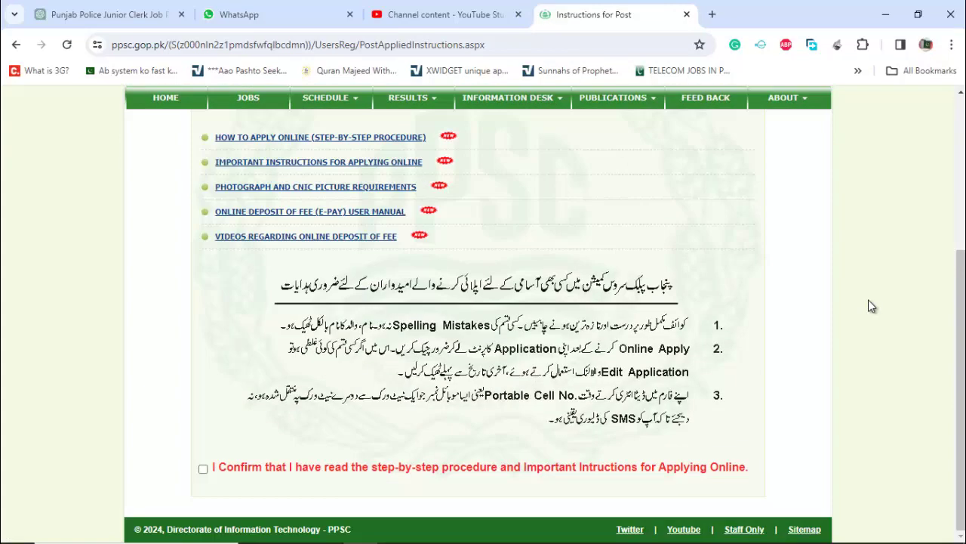
left_click(203, 469)
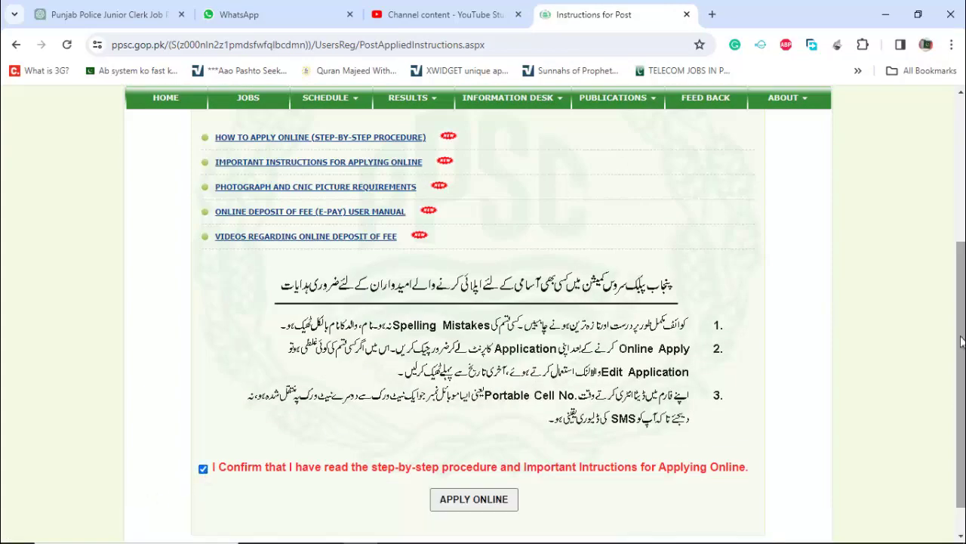
scroll(203, 468, "down", 1)
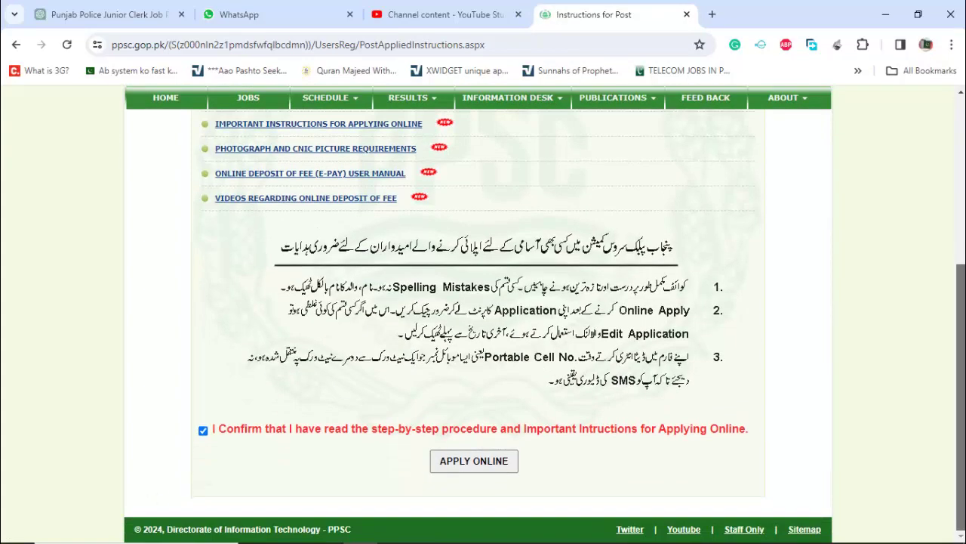
left_click(480, 467)
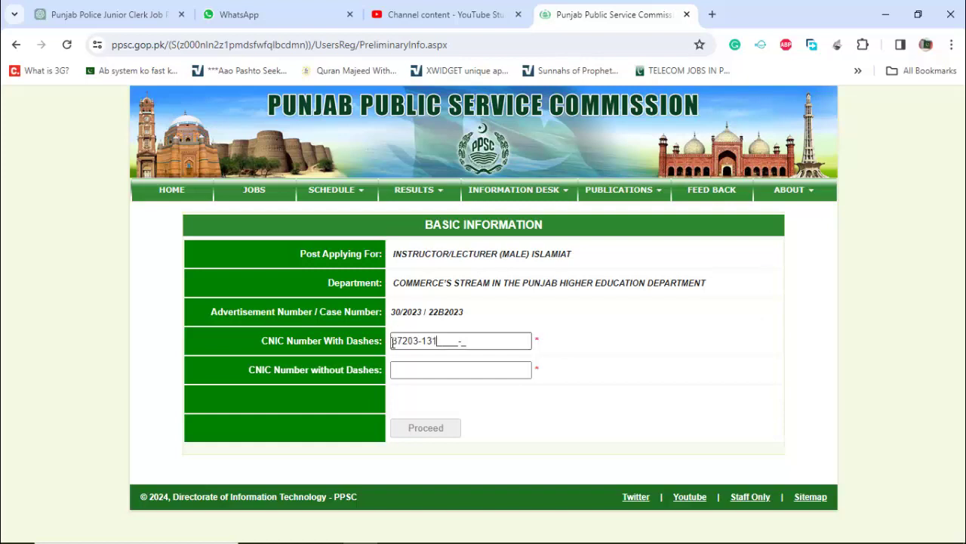
- Enter the applicant's CNIC in both fields, then the contact e-mail and mobile number
type("5")
left_click(399, 370)
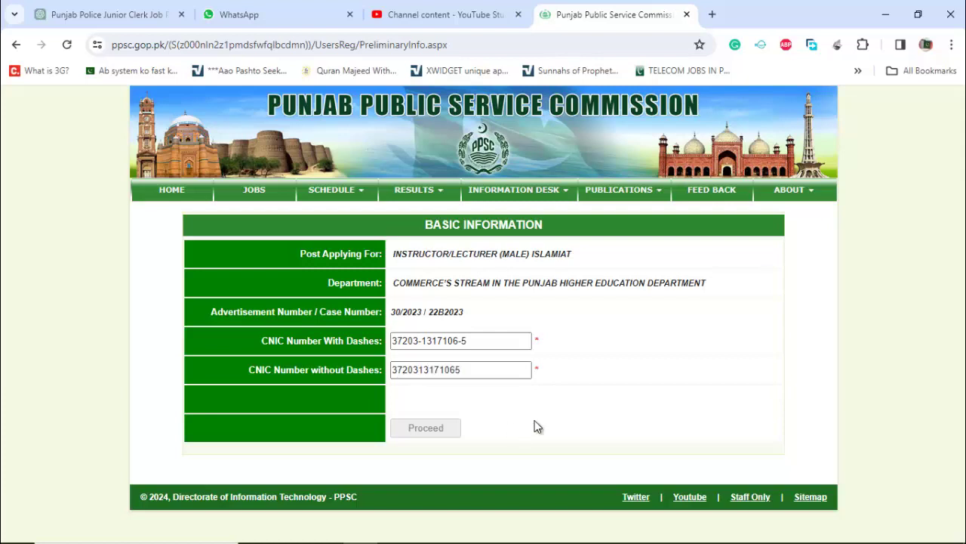
left_click(436, 438)
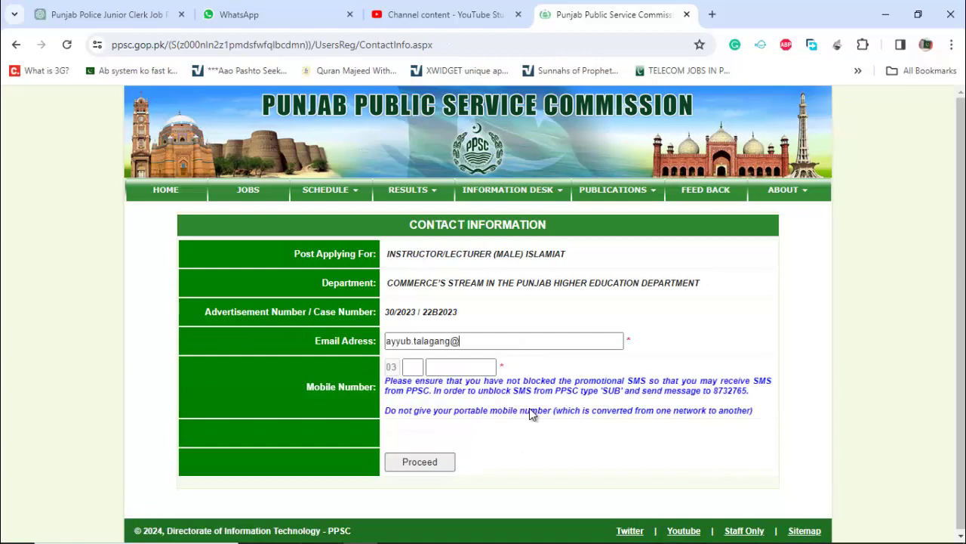
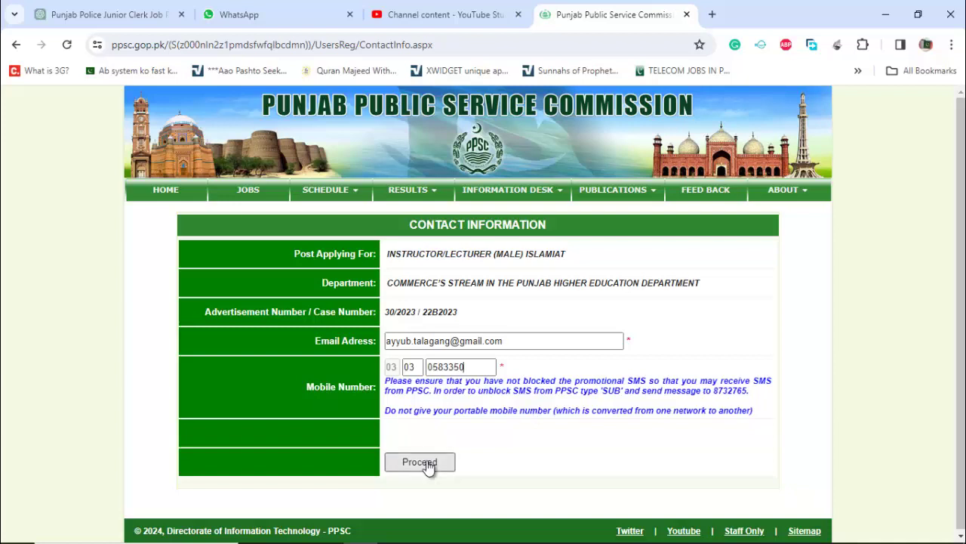
left_click(429, 467)
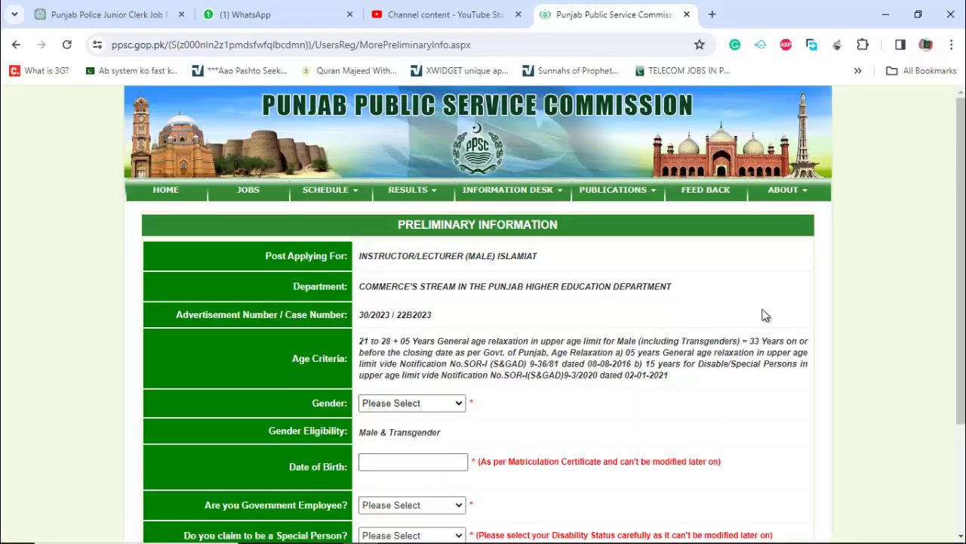
scroll(765, 316, "down", 3)
left_click(440, 257)
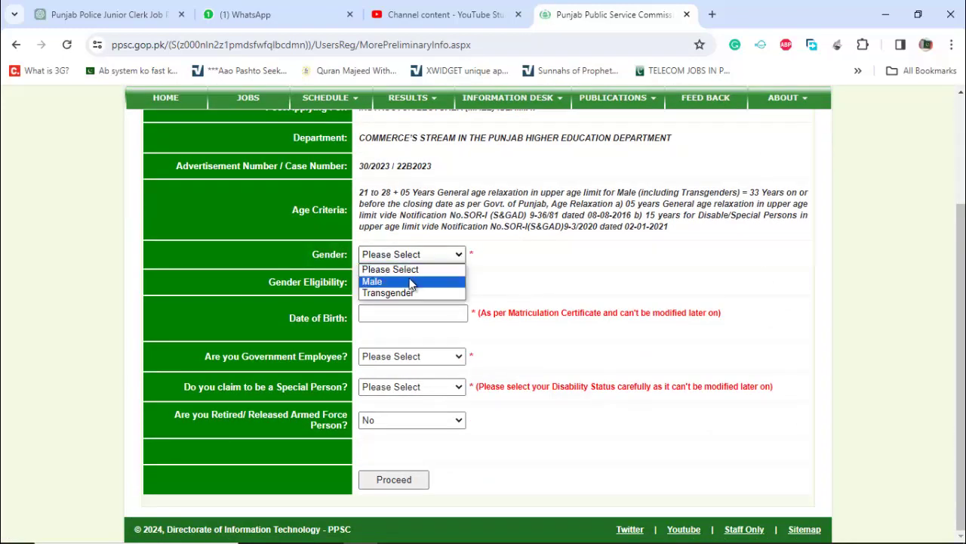
left_click(412, 282)
left_click(416, 312)
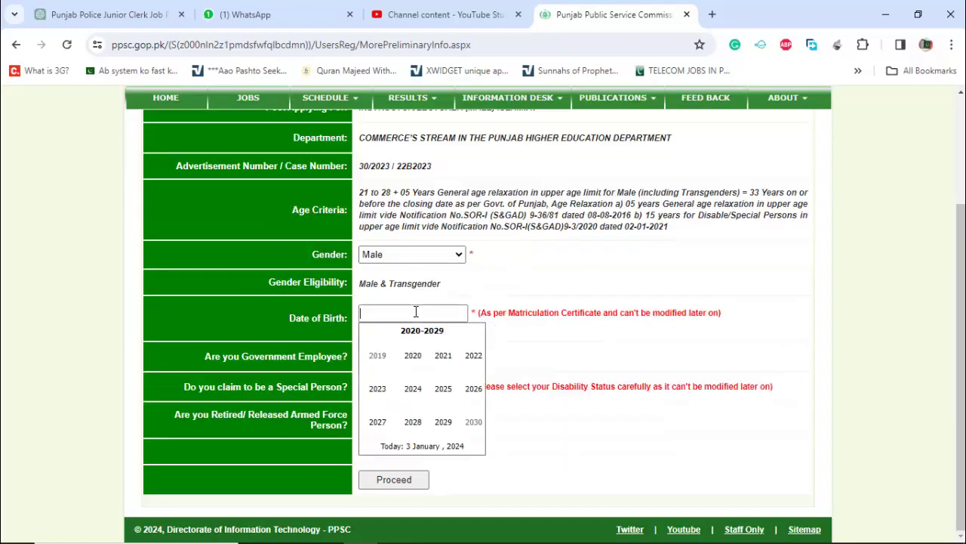
left_click(367, 333)
left_click(368, 333)
left_click(368, 333)
left_click(410, 361)
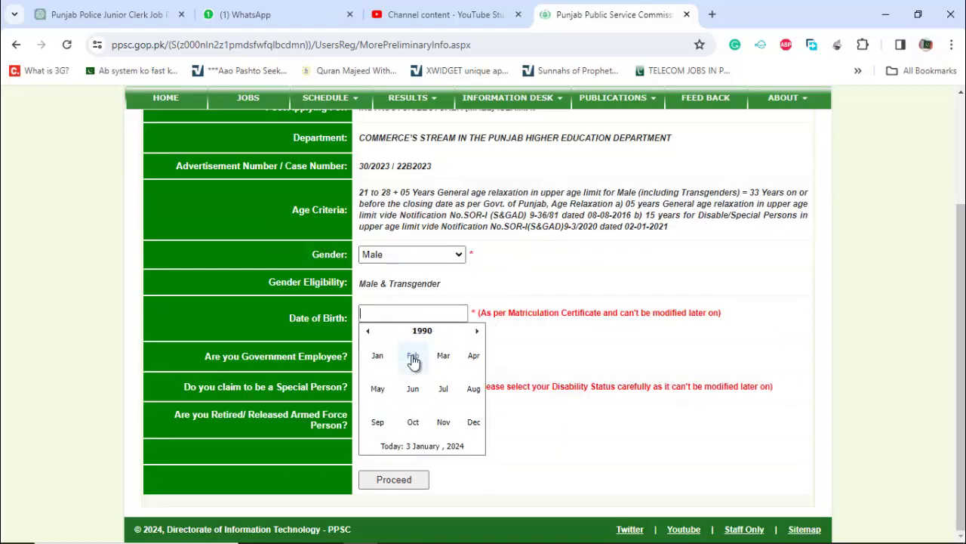
left_click(451, 364)
left_click(462, 420)
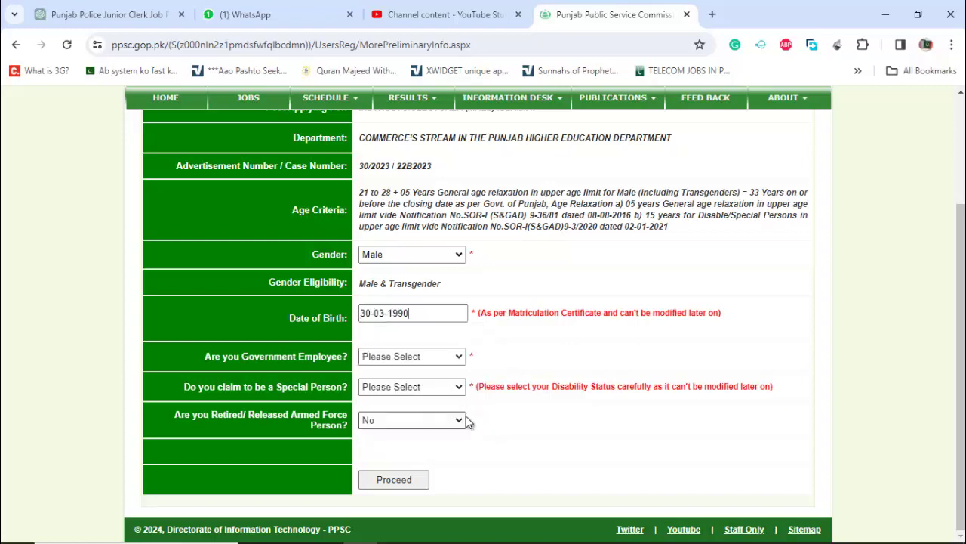
- Mark Government Employee Yes, with Service Type Punjab and Nature of Service Regular
left_click(444, 356)
left_click(416, 393)
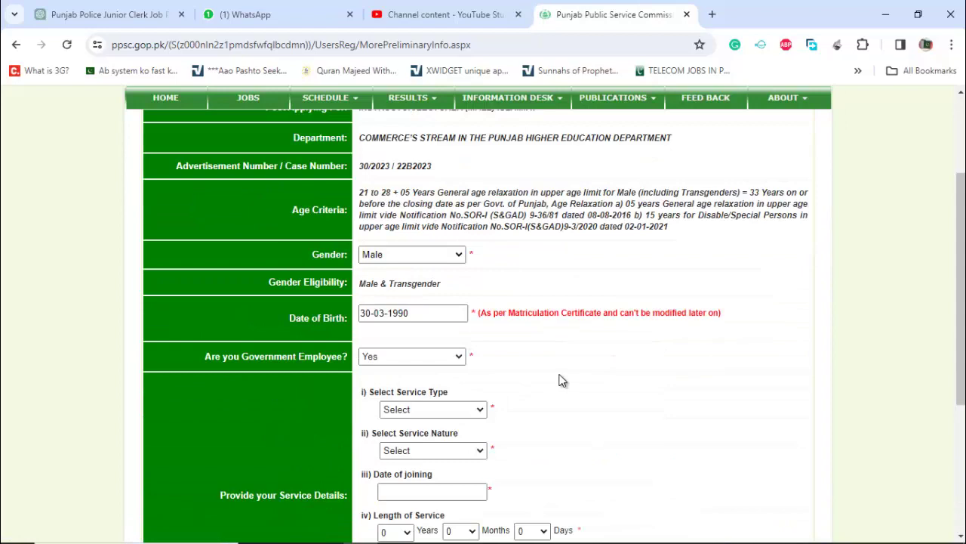
scroll(562, 378, "down", 3)
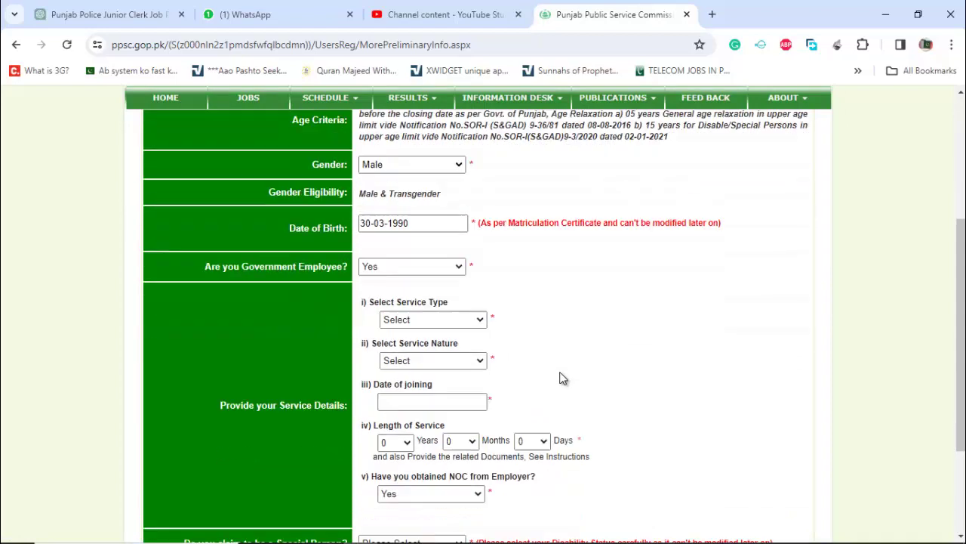
left_click(461, 240)
left_click(453, 266)
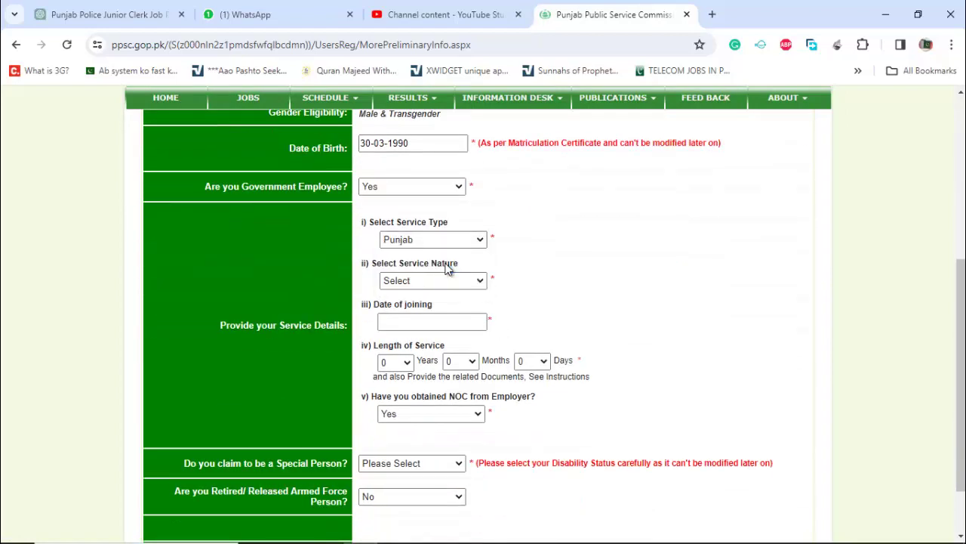
left_click(429, 281)
left_click(411, 307)
- Set the date of joining to 24-07-2017 and check the length-of-service year options
left_click(423, 321)
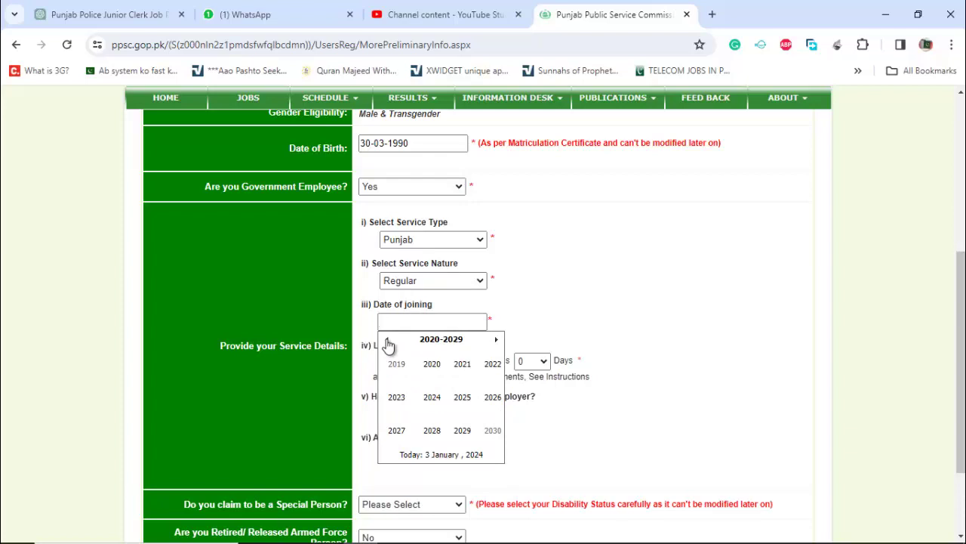
left_click(388, 339)
left_click(396, 430)
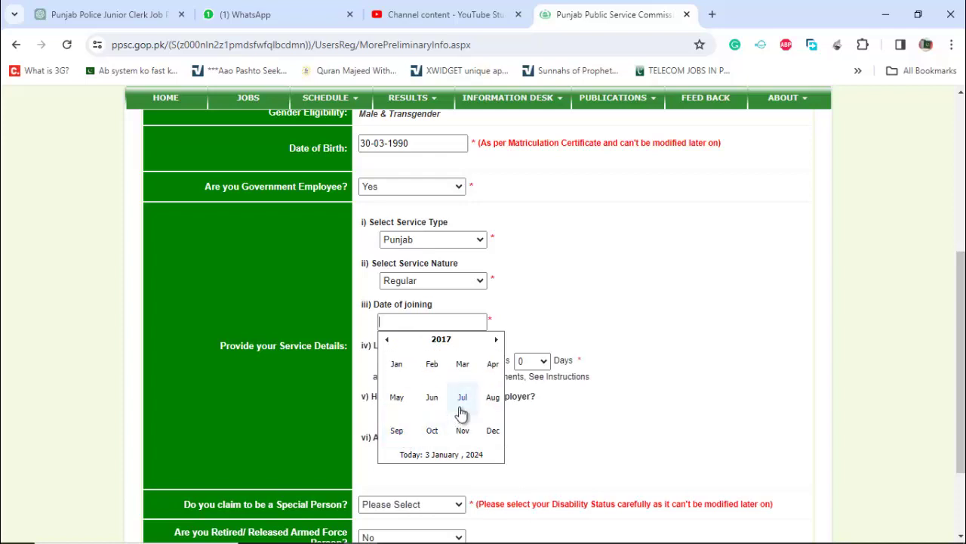
left_click(461, 400)
left_click(415, 424)
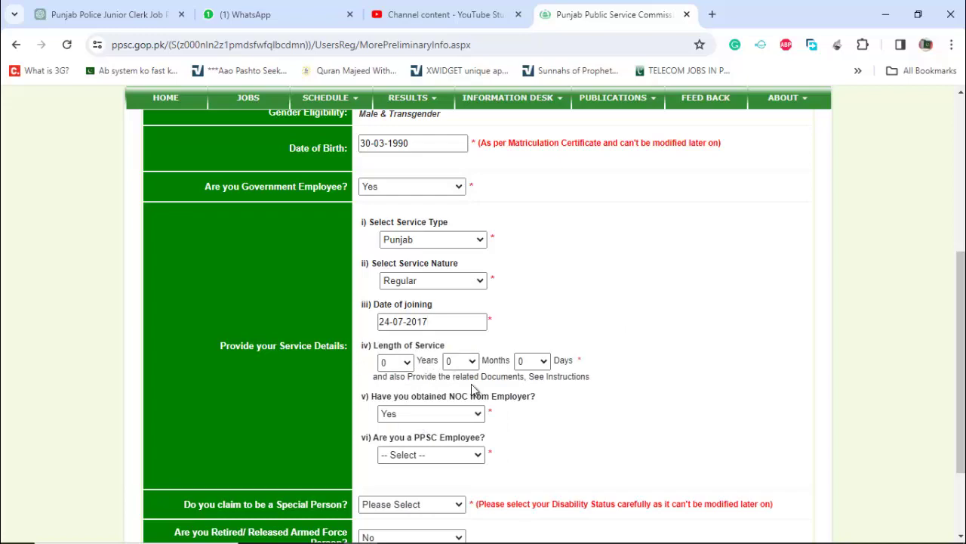
left_click(408, 362)
left_click(409, 362)
- In a new tab, search 'online age' and open the Calculator.net age calculator
left_click(712, 15)
type("online age")
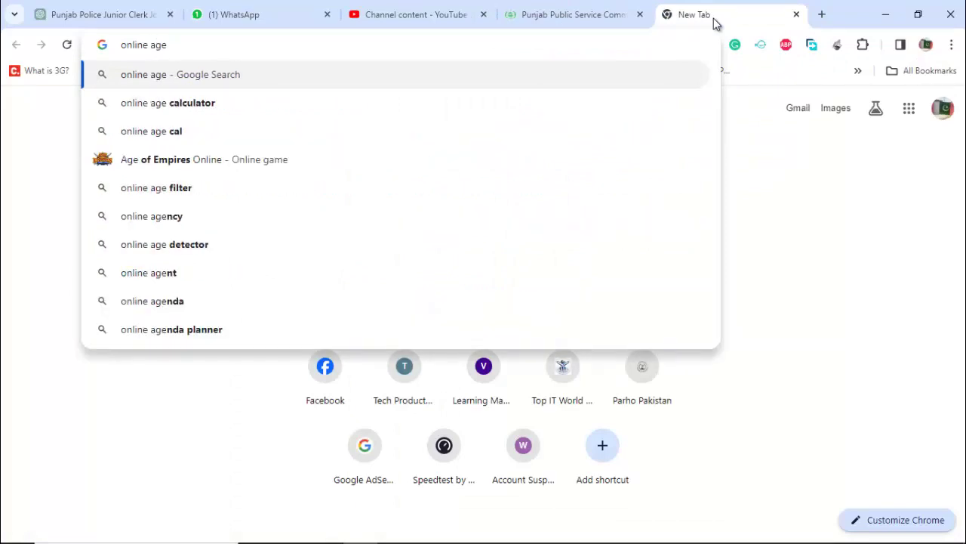
key("Down")
key("Return")
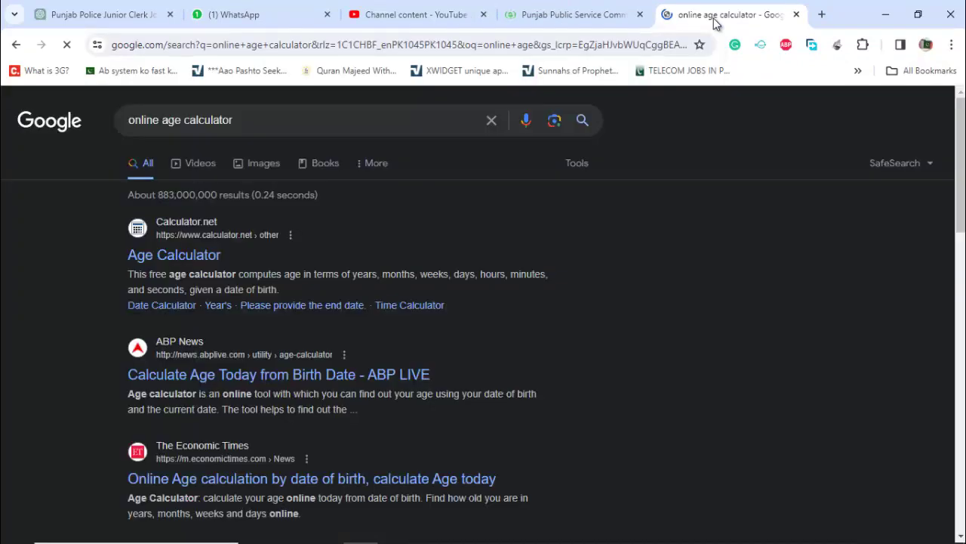
left_click(181, 255)
- Calculate the time from Jul 24 2017 to Jan 5 2024: 6 years 5 months 12 days
left_click(332, 263)
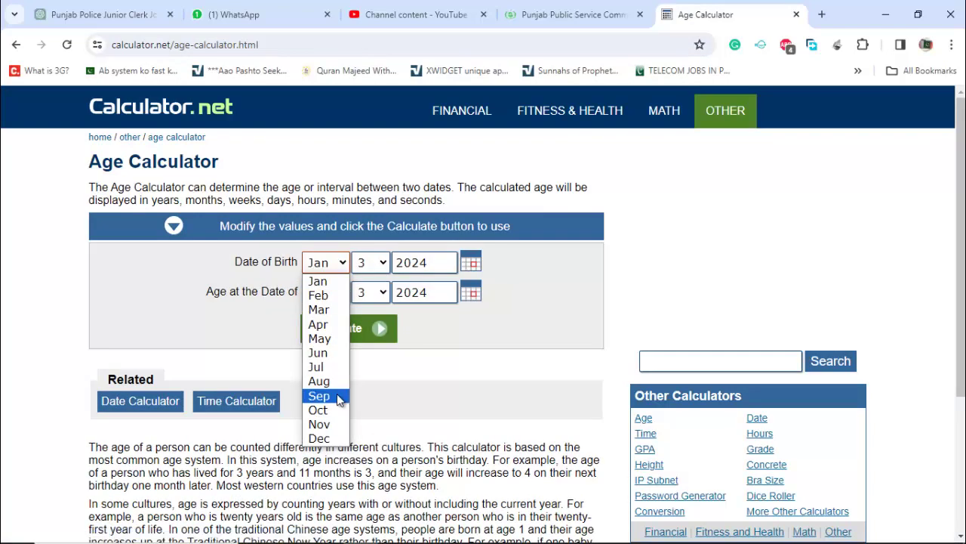
left_click(336, 367)
left_click(378, 263)
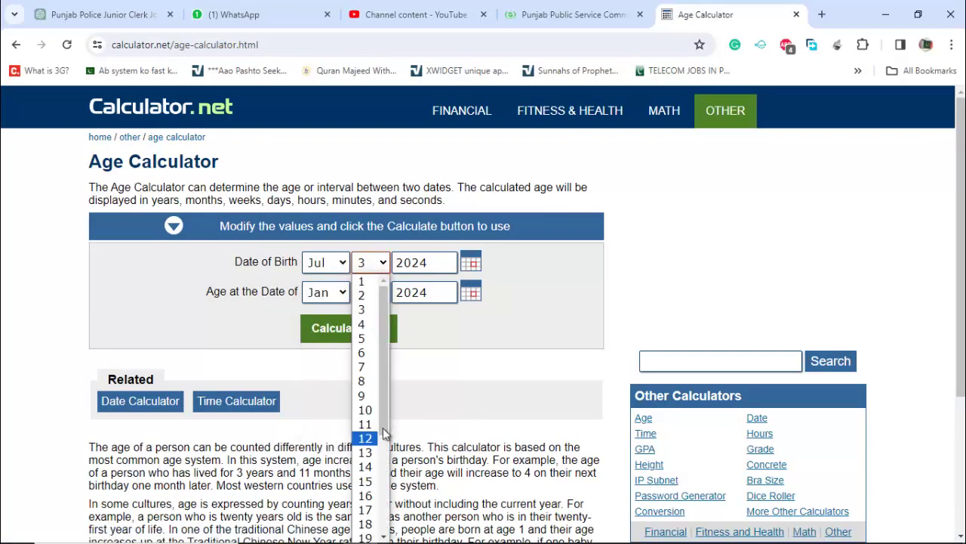
scroll(383, 421, "down", 3)
key("Escape")
key("2")
key("4")
left_click(437, 270)
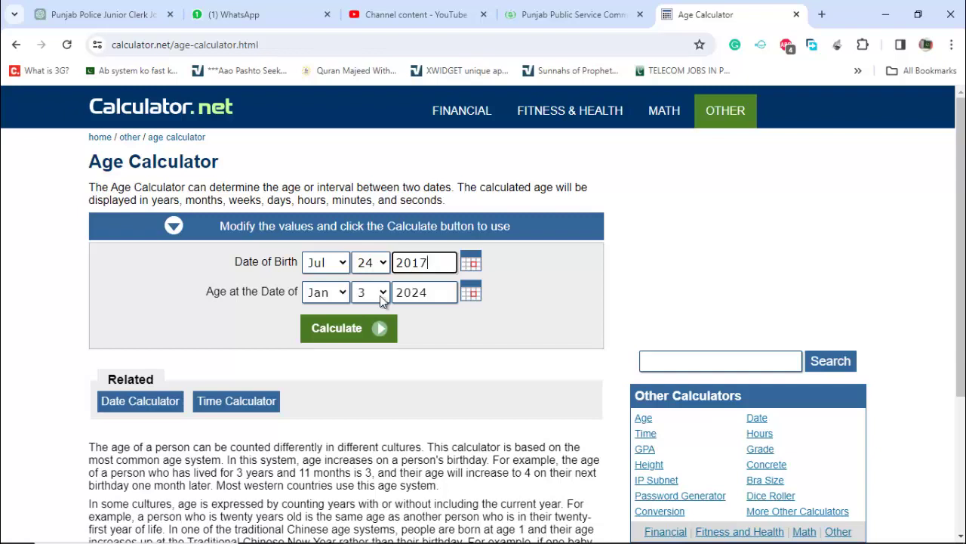
left_click(382, 300)
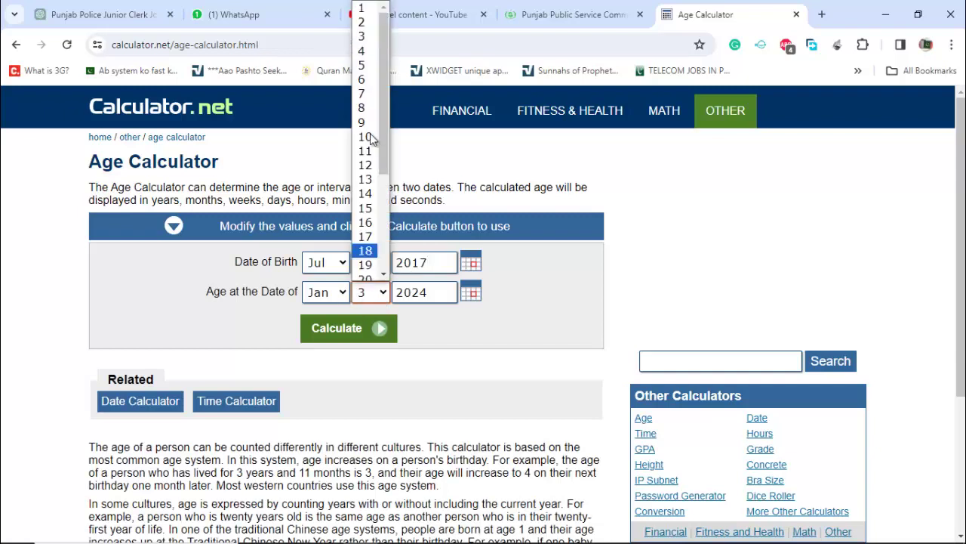
left_click(365, 63)
left_click(338, 329)
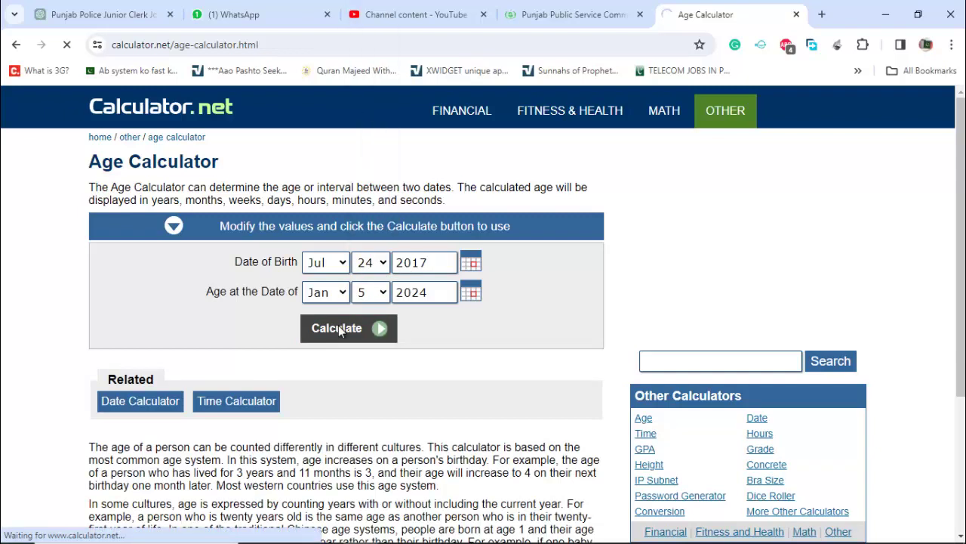
triple_click(167, 241)
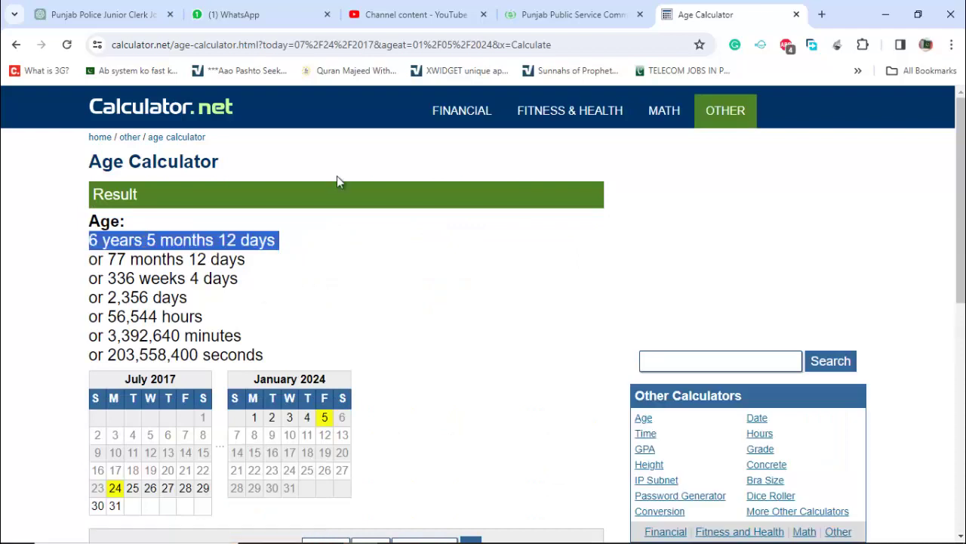
- Back on the PPSC form, set Length of Service to 6 years and 5 months
left_click(574, 14)
left_click(395, 361)
left_click(388, 194)
left_click(460, 361)
left_click(454, 433)
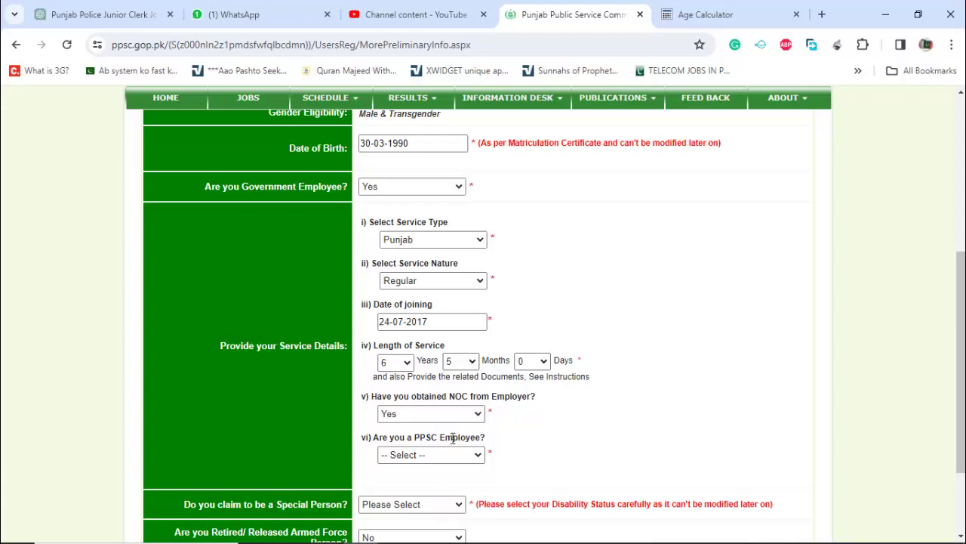
- Set service days to 12, keep NOC from employer Yes, and set PPSC Employee to No
left_click(718, 14)
left_click(537, 16)
left_click(531, 361)
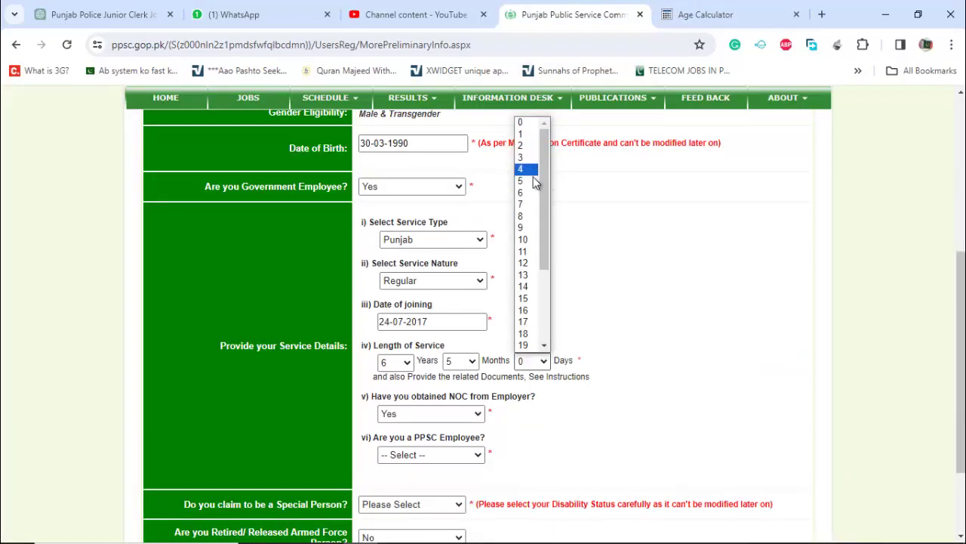
left_click(533, 263)
left_click(478, 415)
left_click(477, 428)
left_click(479, 456)
left_click(446, 481)
- Set Special Person to No, proceed to Personal Information, and start entering the applicant's name
scroll(570, 460, "down", 2)
left_click(453, 386)
left_click(413, 419)
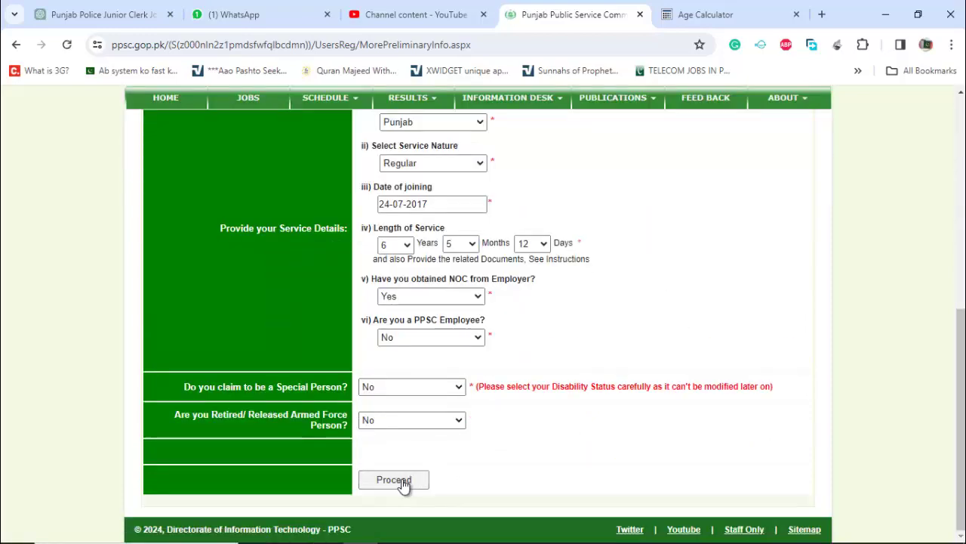
left_click(404, 483)
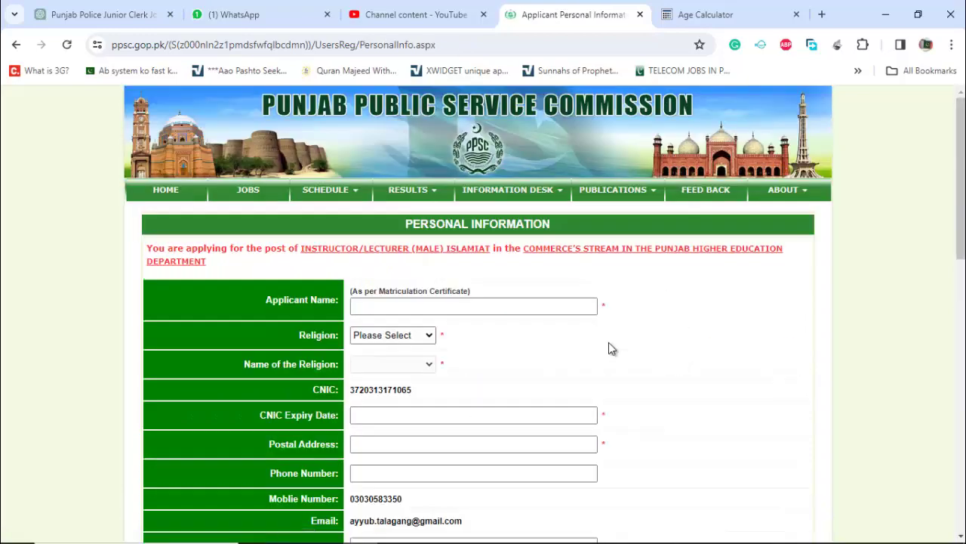
left_click(465, 306)
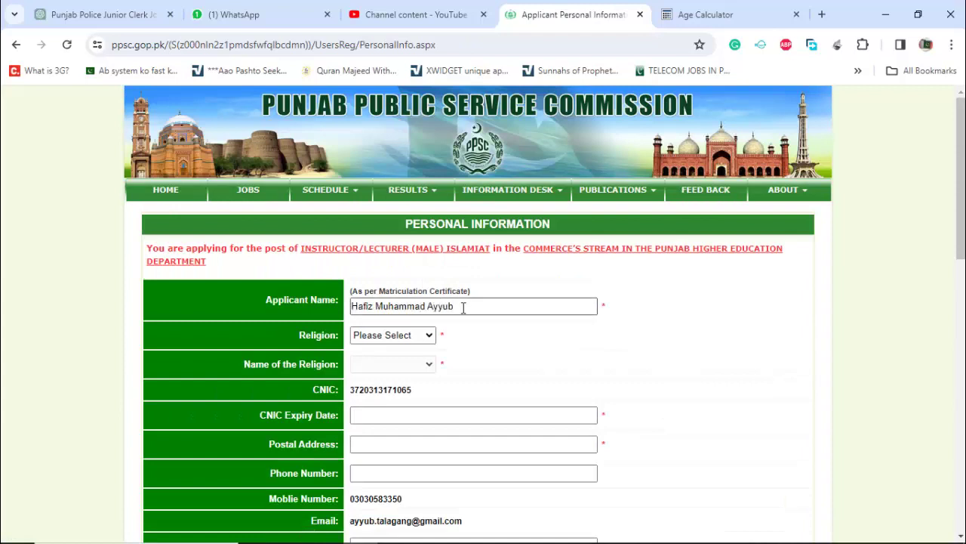
- Set religion to Muslim with name Islam and fill CNIC expiry 17-09-2031 from suggestion
left_click(420, 336)
left_click(394, 360)
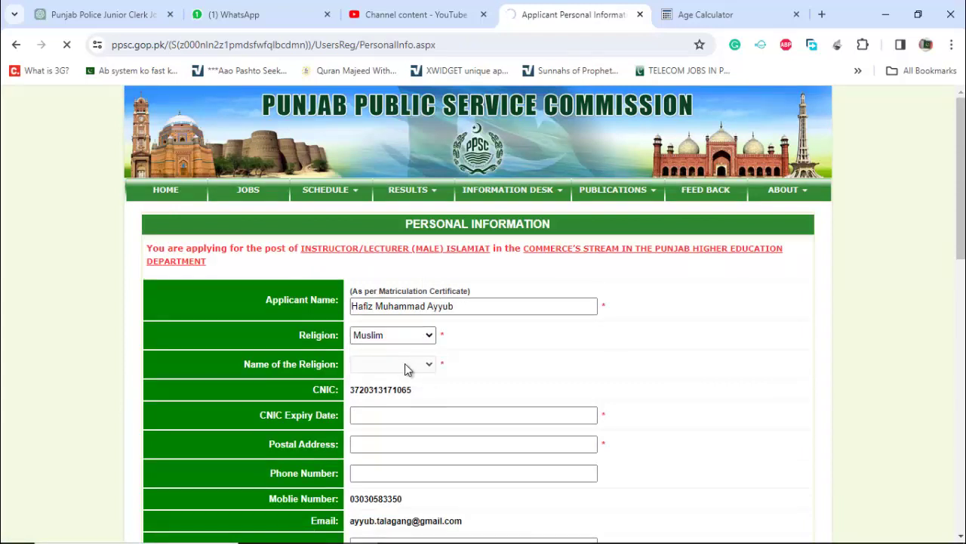
left_click(408, 364)
left_click(419, 376)
left_click(399, 408)
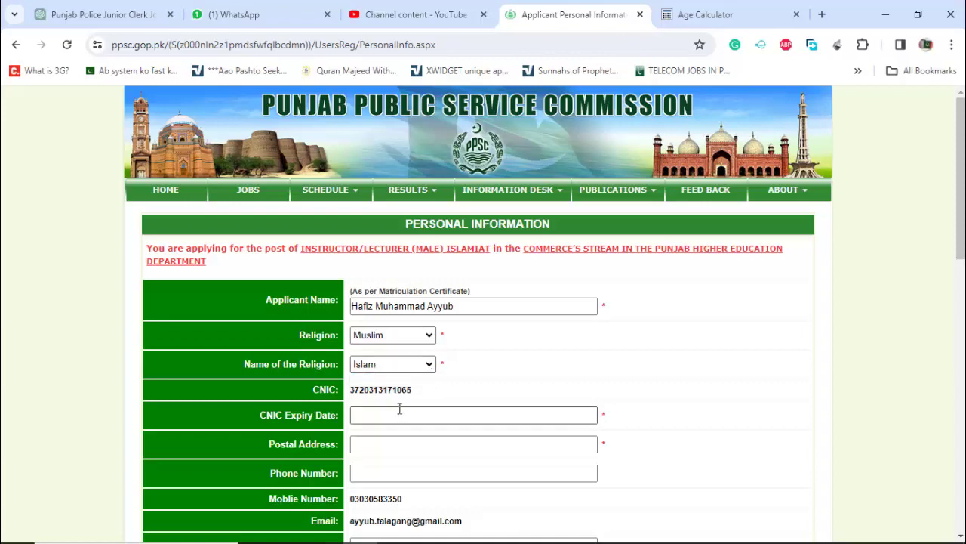
left_click(397, 427)
- Enter the applicant's postal address and phone number
left_click(390, 444)
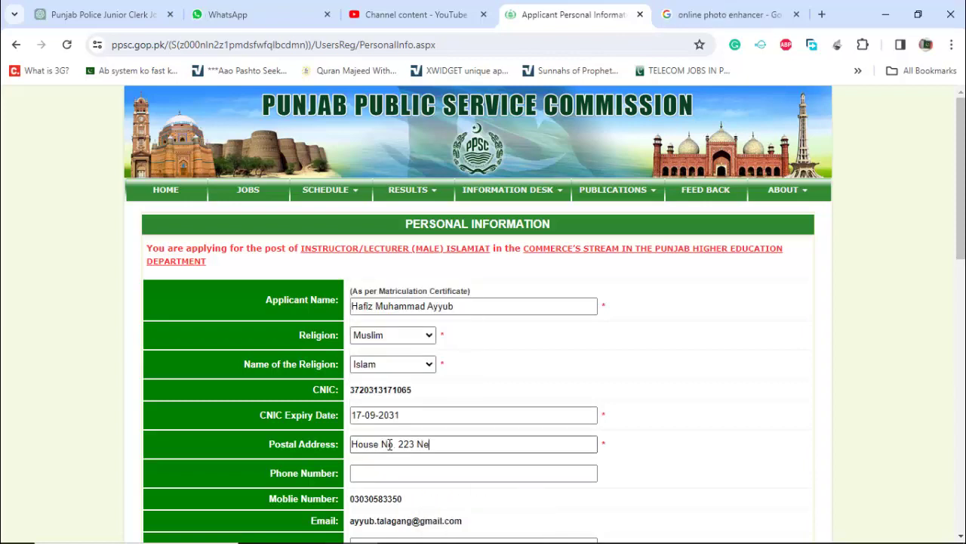
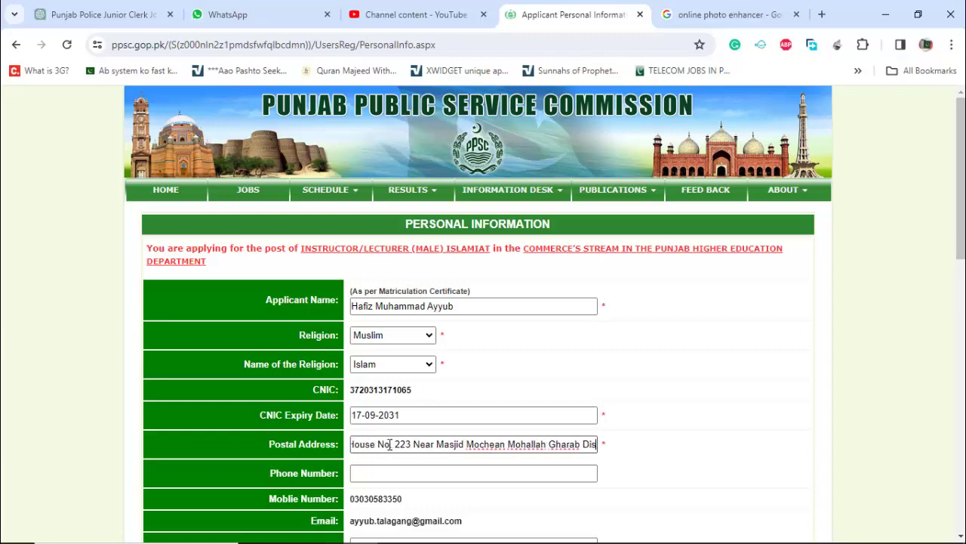
key("Tab")
double_click(375, 498)
left_click_drag(375, 498, 453, 472)
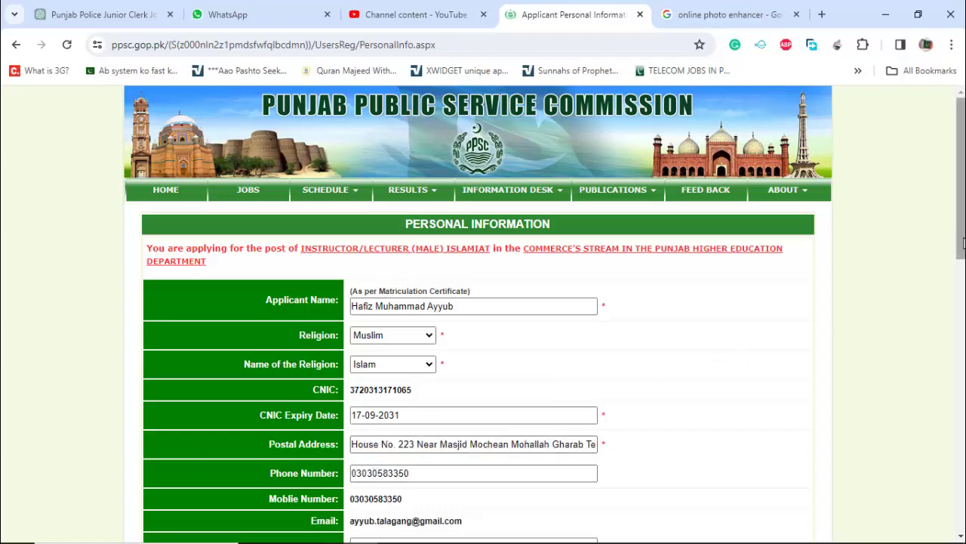
- Choose Chakwal as the domicile district
scroll(510, 425, "down", 2)
key("p")
key("t")
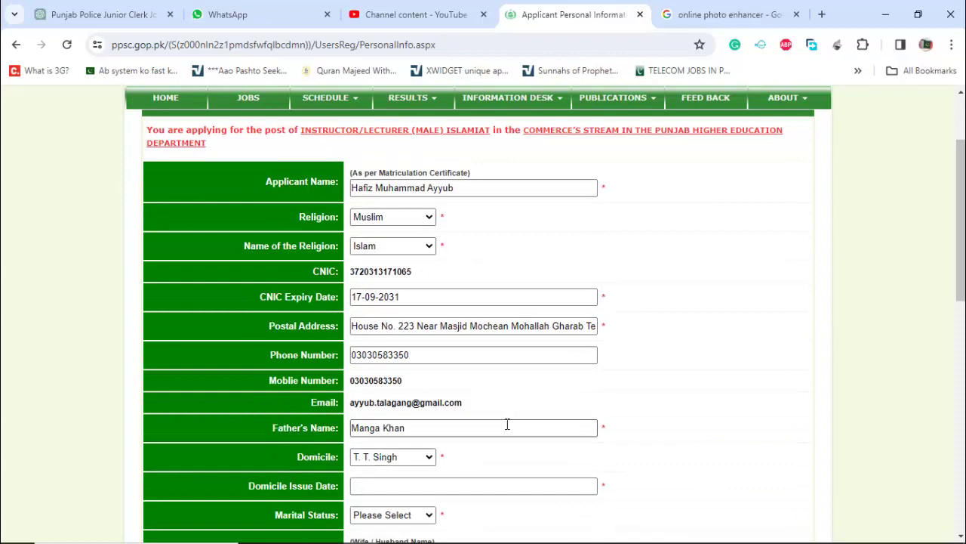
left_click(429, 457)
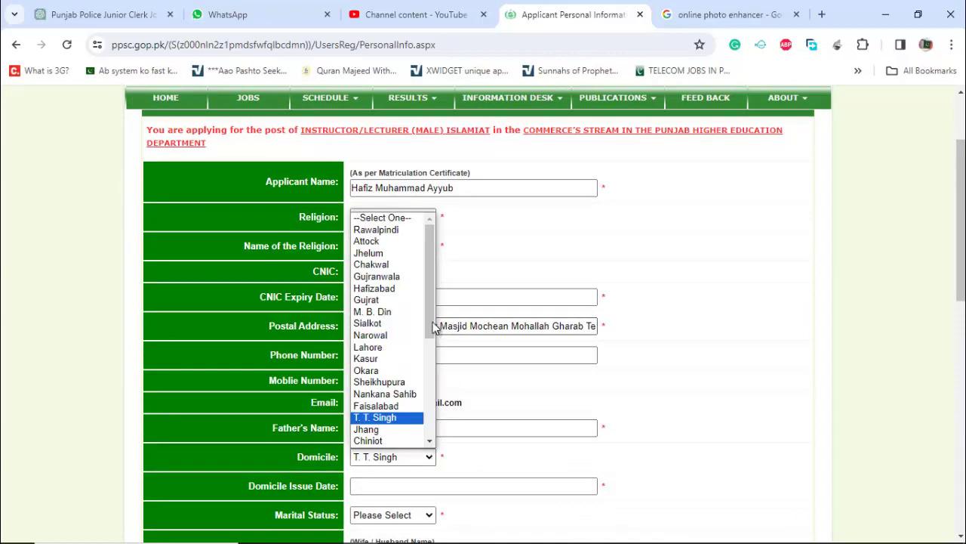
left_click_drag(434, 326, 434, 334)
left_click_drag(433, 361, 428, 289)
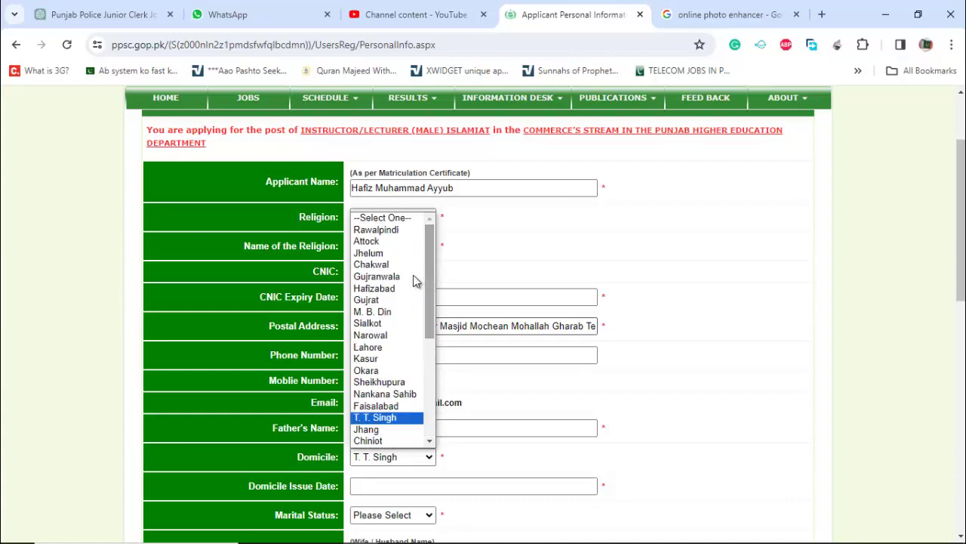
left_click(389, 265)
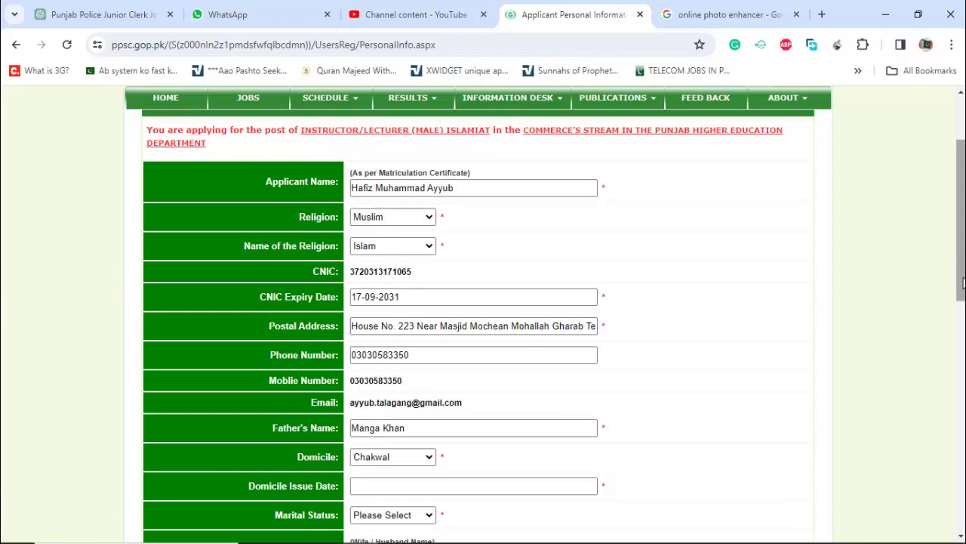
- Set the domicile issue date to 14-10-2011 and marital status to Married
scroll(963, 282, "down", 2)
left_click(453, 355)
left_click(407, 464)
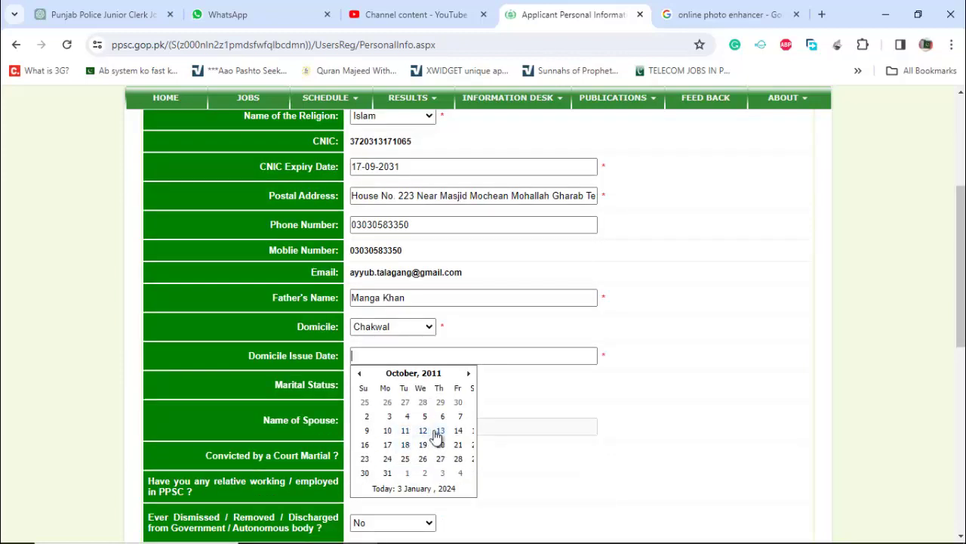
left_click(458, 431)
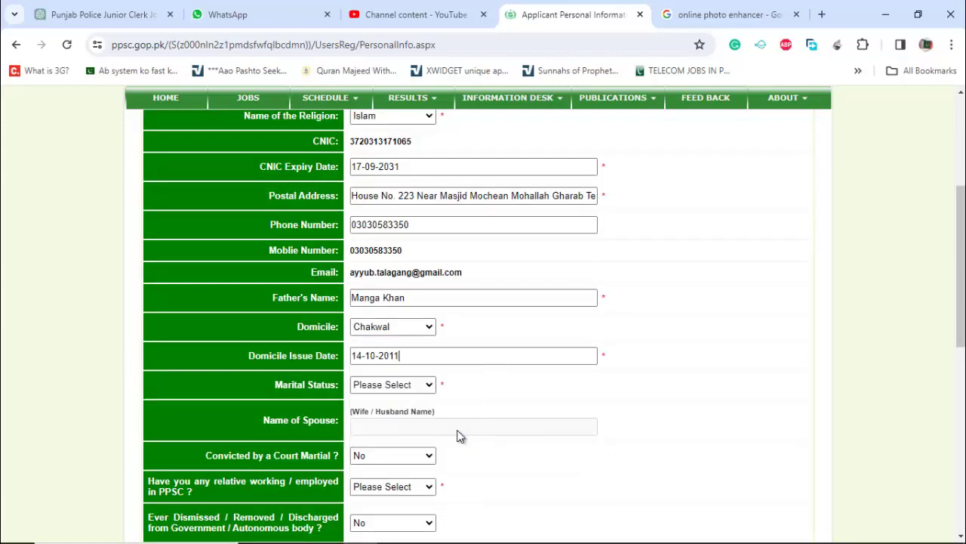
left_click(414, 386)
left_click(378, 422)
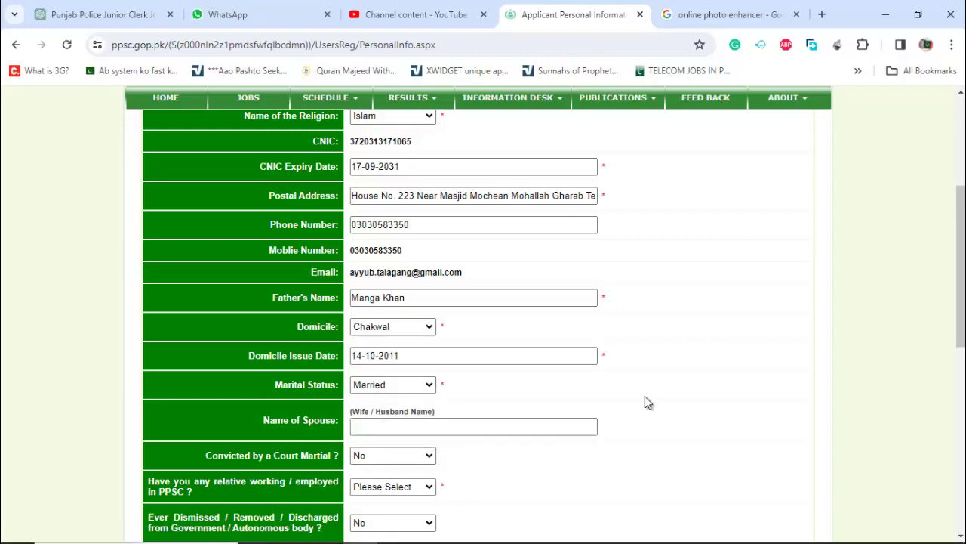
- Answer No to having a relative in PPSC and set chances availed to 0
scroll(645, 401, "down", 3)
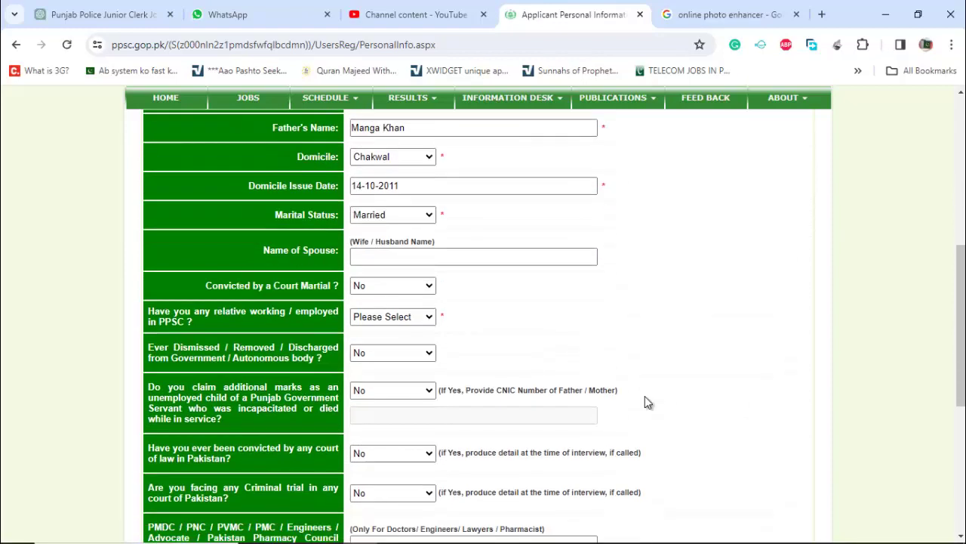
left_click(428, 320)
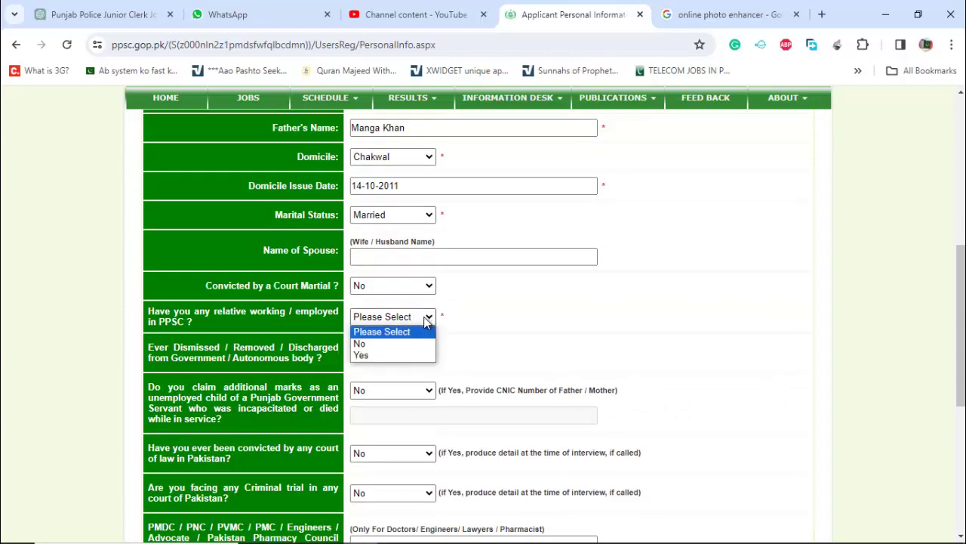
left_click(397, 344)
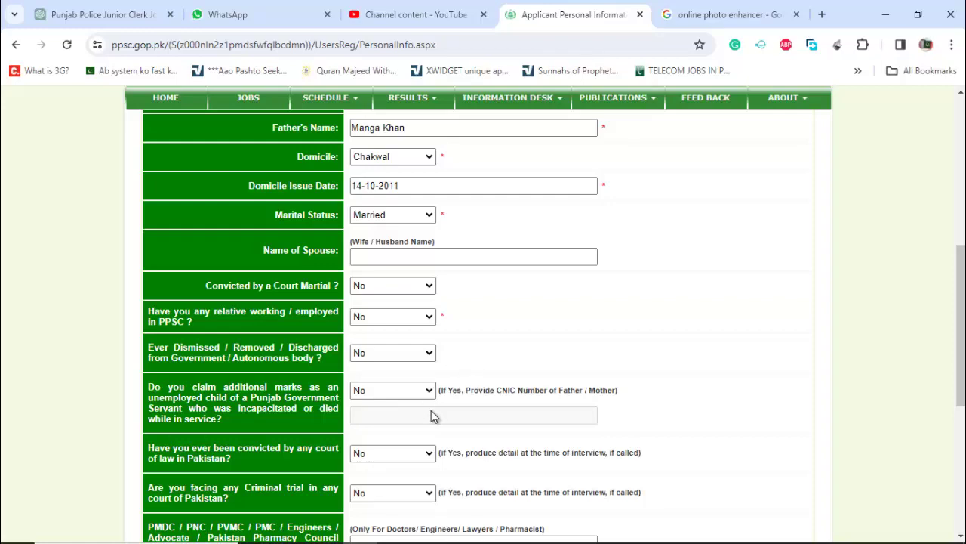
scroll(492, 355, "down", 2)
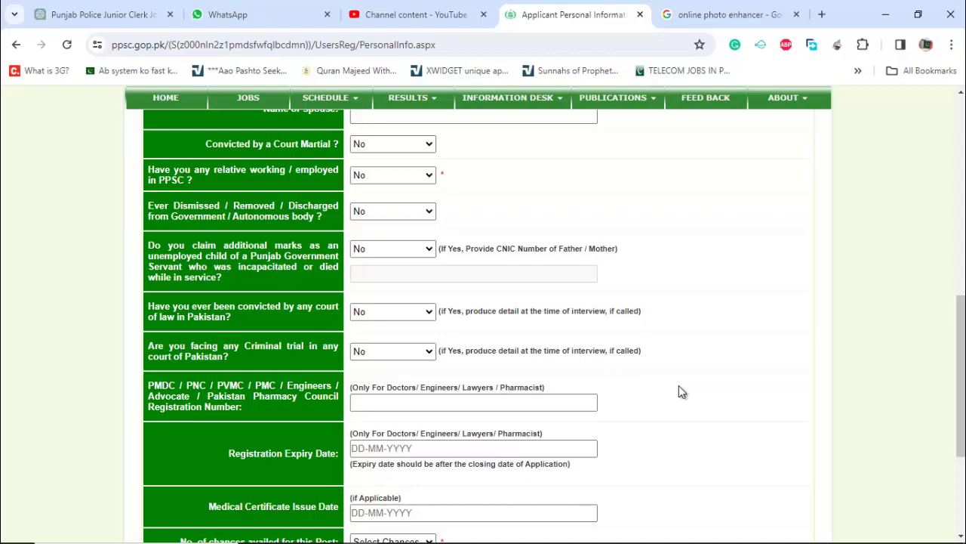
scroll(679, 387, "down", 3)
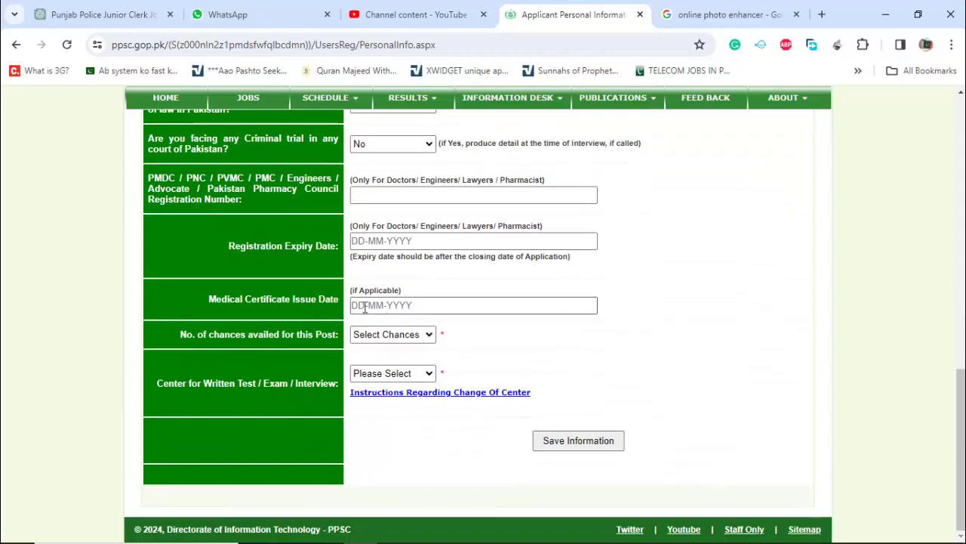
left_click(413, 337)
left_click(386, 363)
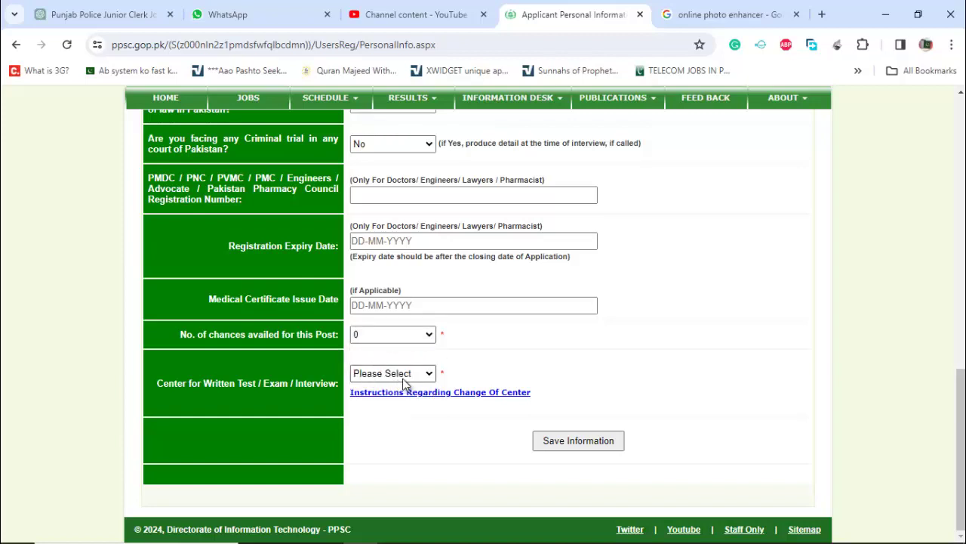
- Choose Rawalpindi test centre, save the information, and add education proceeding with qualification set 4
left_click(404, 376)
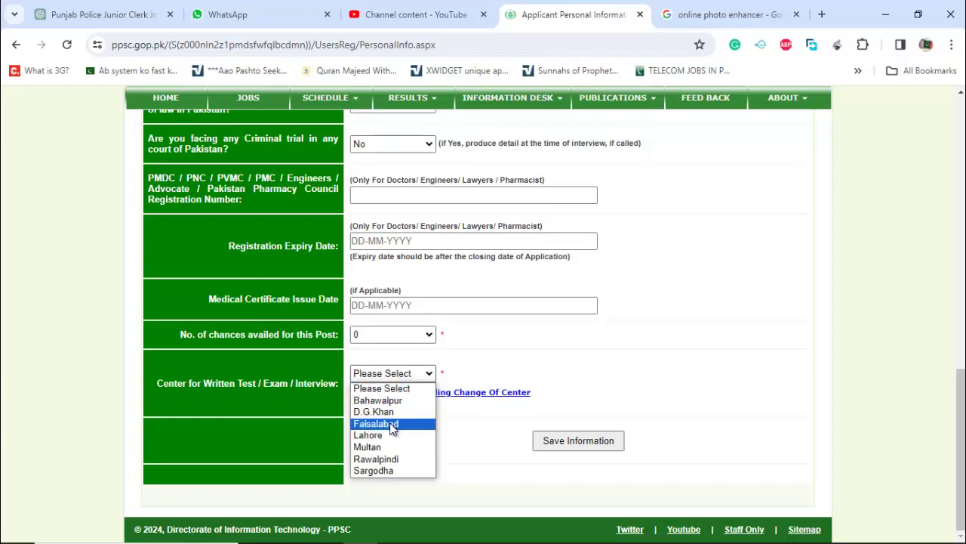
left_click(382, 458)
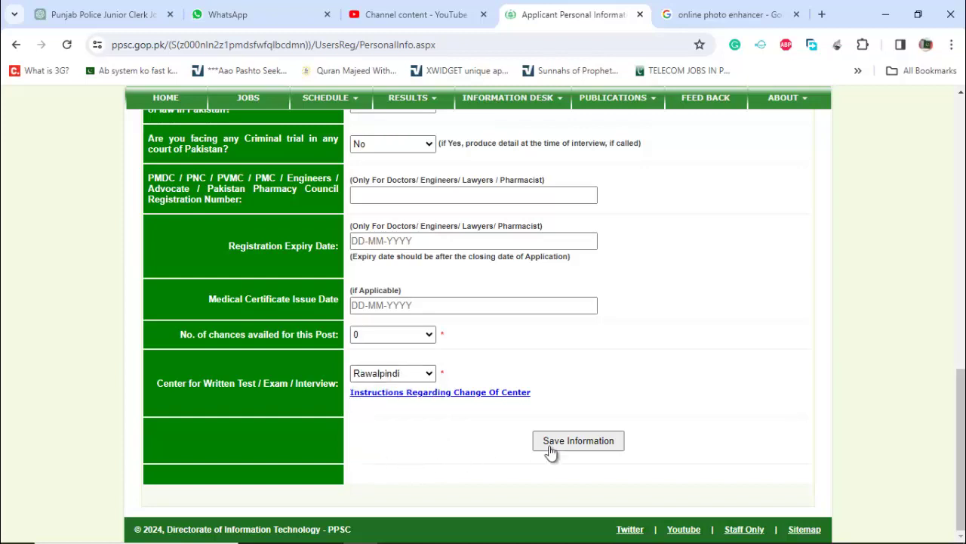
left_click(569, 444)
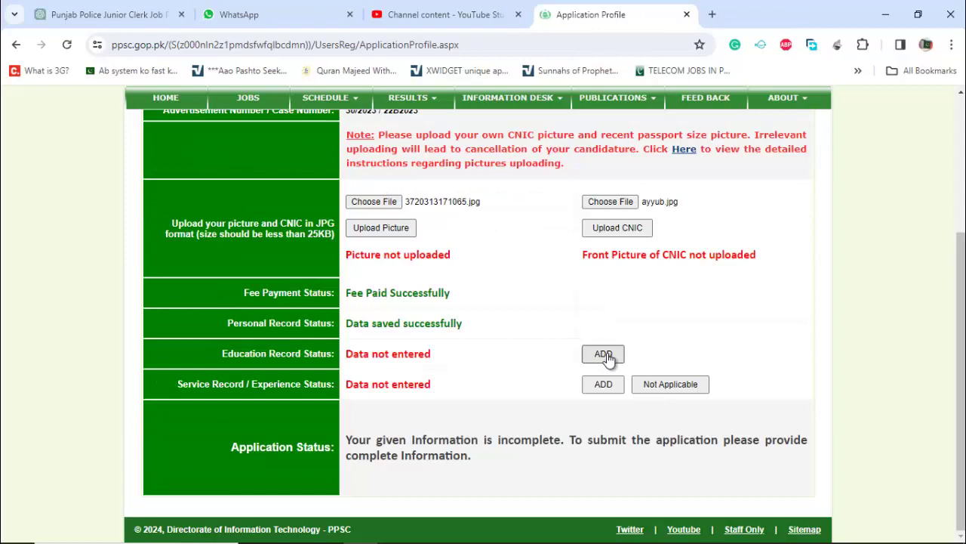
left_click(607, 356)
left_click(490, 244)
- Add the Matriculation record with Federal Board as its board
scroll(406, 489, "down", 1)
left_click(405, 489)
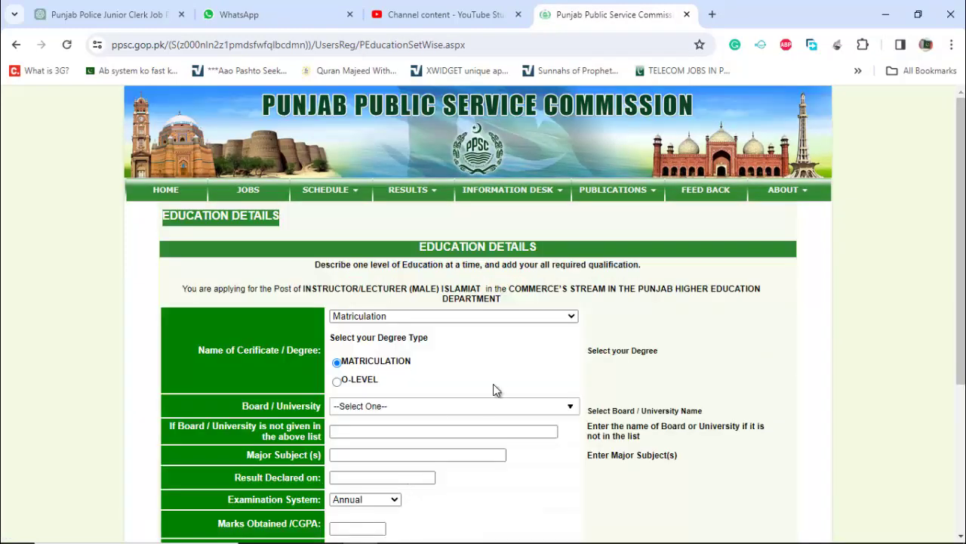
scroll(495, 390, "down", 2)
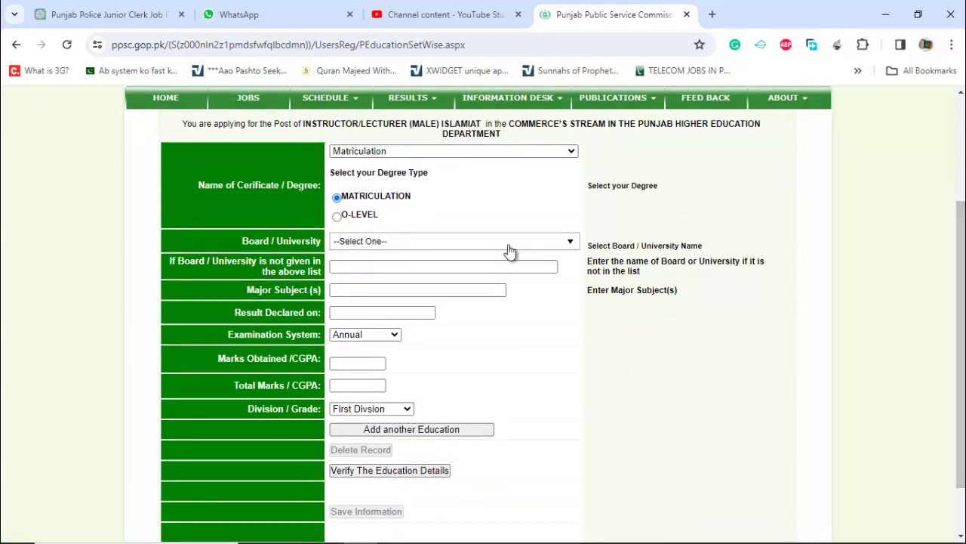
left_click(508, 246)
type("fed")
left_click(378, 281)
left_click(372, 288)
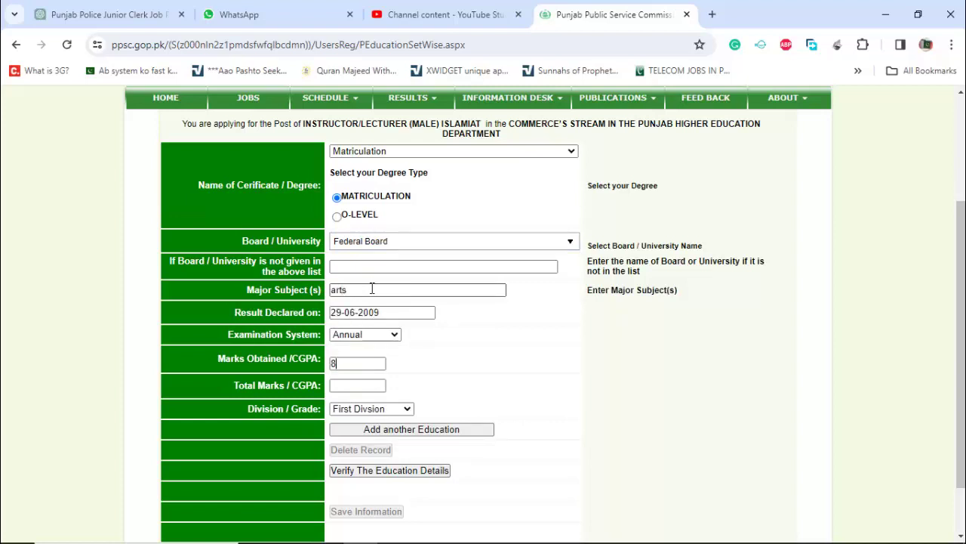
left_click(420, 430)
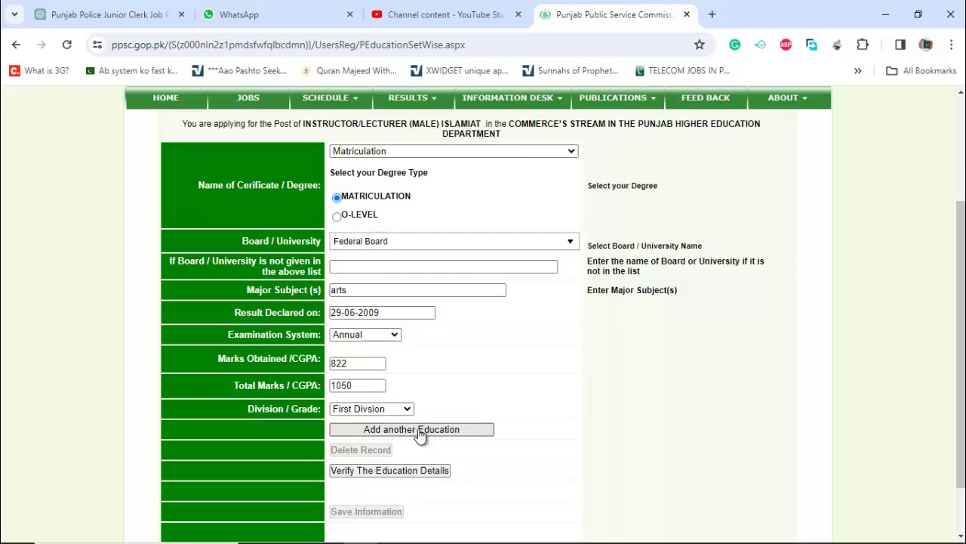
- Add the Intermediate record: Arabic Islamiat subject, result 12-08-2011, marks 836/1100
left_click(462, 261)
left_click(392, 287)
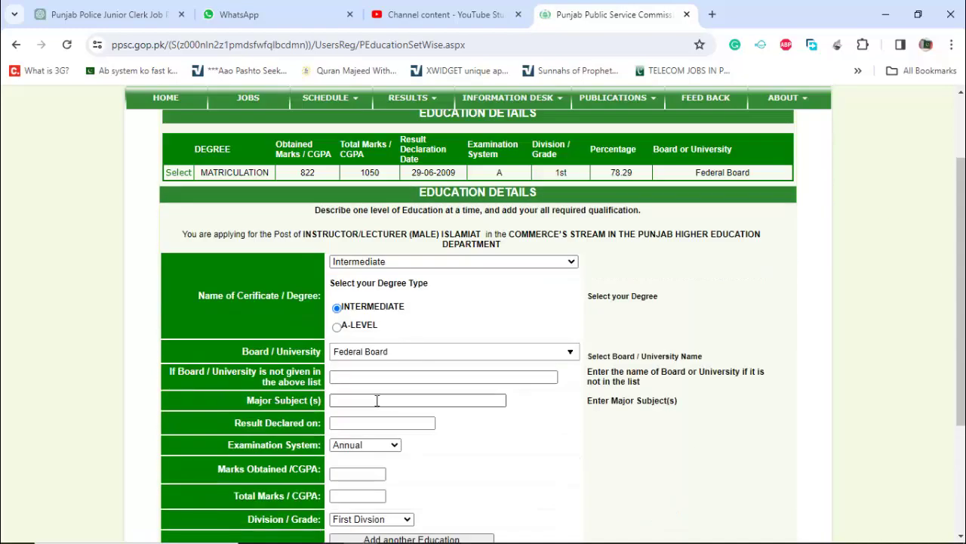
left_click(376, 401)
type("arabic islamic stud")
key("BackSpace")
key("BackSpace")
key("BackSpace")
key("BackSpace")
key("BackSpace")
key("BackSpace")
key("BackSpace")
type("iat")
key("Tab")
type("12-08-2011")
left_click(358, 475)
type("836")
key("Tab")
type("1100")
key("Return")
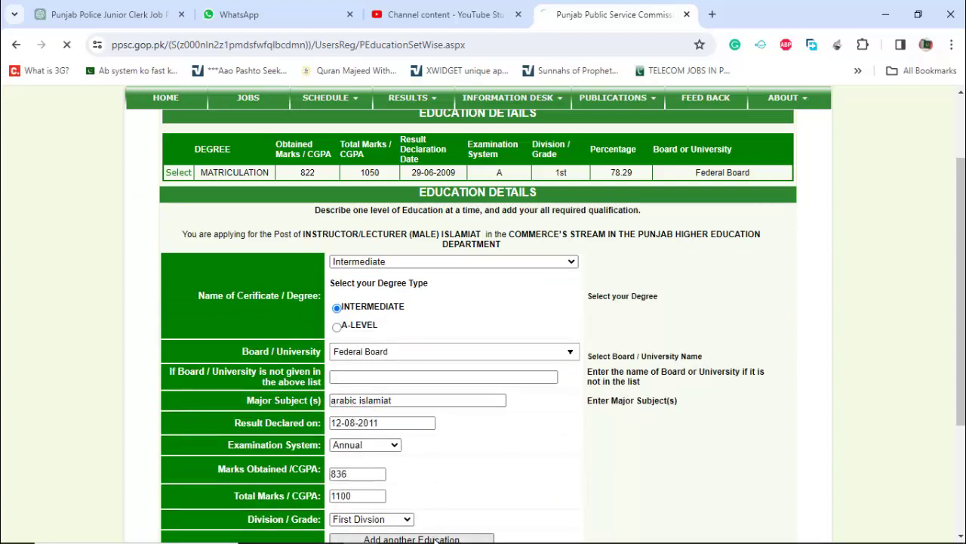
- Add the Bachelor record (Punjab University, Arabic Islamiat, 21-08-2013), then choose Ashahdat-ul-Alimiyyah as the next degree
left_click(423, 281)
left_click(394, 312)
left_click(453, 299)
type("punjab uni")
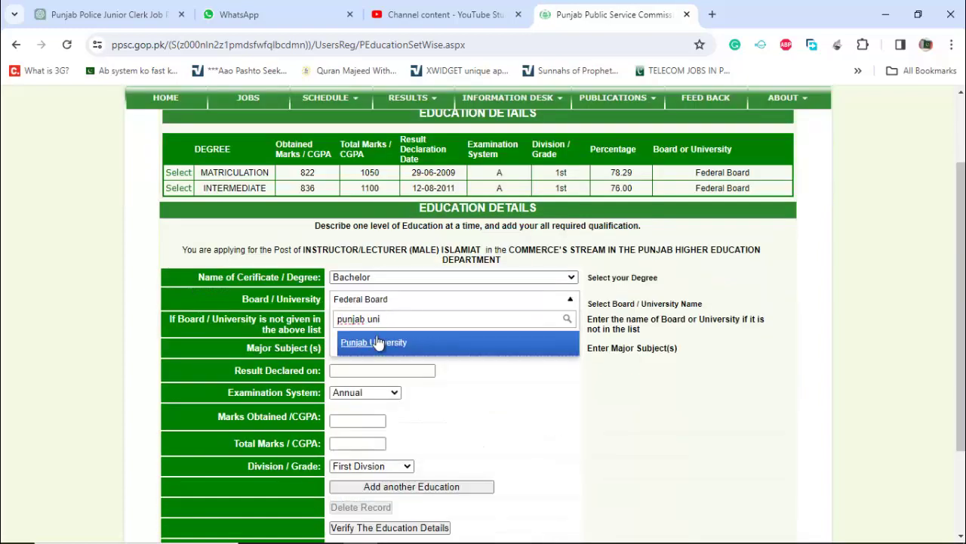
left_click(362, 339)
left_click(351, 348)
type("arabic islamiat")
key("Tab")
type("21-08-2013")
left_click(361, 421)
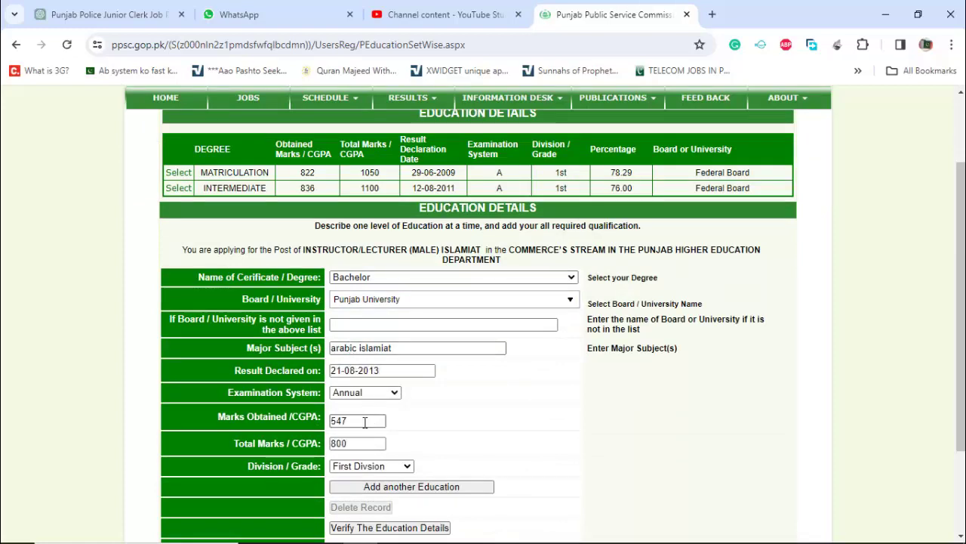
left_click(394, 486)
left_click(453, 293)
left_click(384, 341)
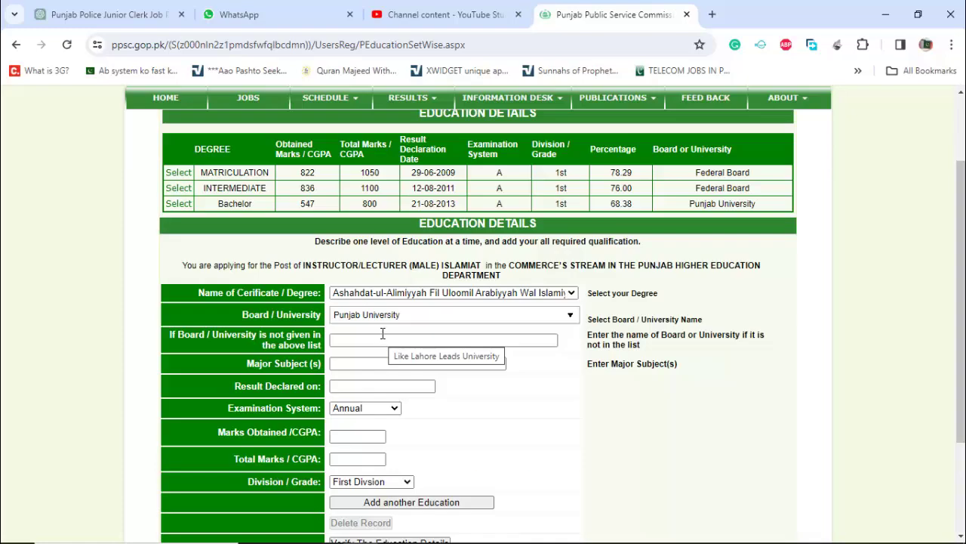
- Set the board to Any Other and name it 'wafaq ul Madaris Multan'
left_click(395, 319)
type("wafaq")
key("BackSpace")
key("BackSpace")
key("BackSpace")
key("BackSpace")
key("BackSpace")
left_click(398, 320)
left_click(372, 338)
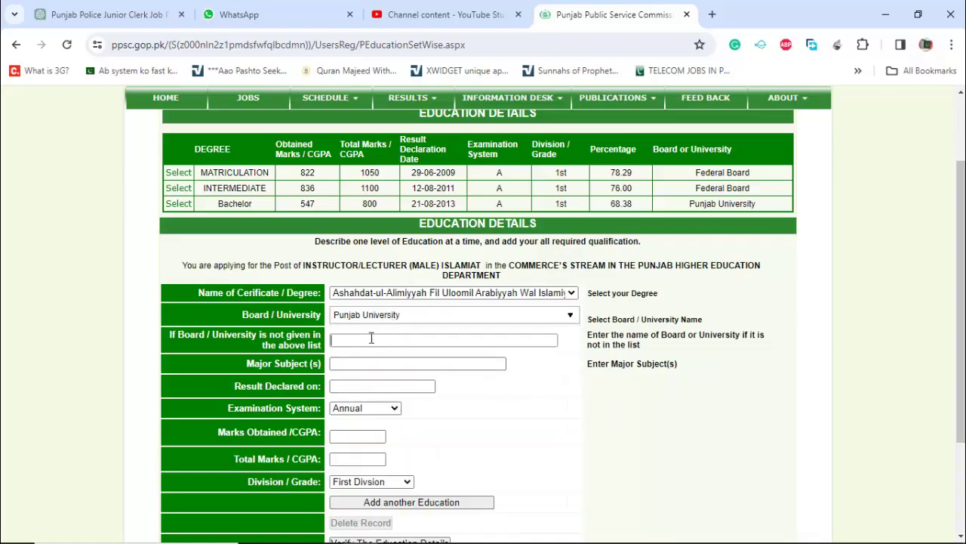
left_click(384, 315)
type("waf")
key("BackSpace")
key("BackSpace")
key("BackSpace")
type("wa")
key("BackSpace")
key("BackSpace")
scroll(444, 423, "down", 10)
scroll(445, 383, "up", 20)
left_click(444, 384)
left_click(397, 340)
type("wafaq ul Madaris ")
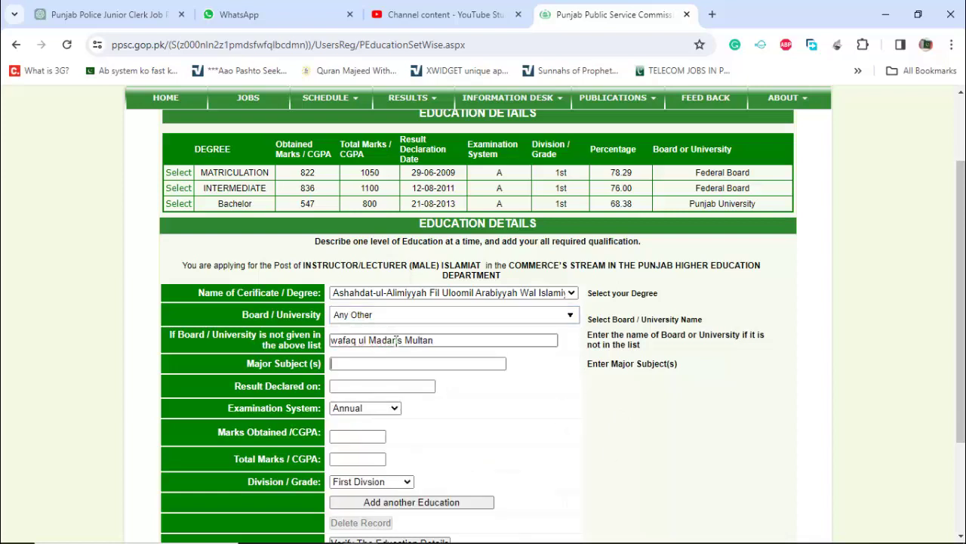
type("Multan")
- Enter subject 'Quran Hadith Fi', result date 24-06-2014, total marks 1200, and add the record
left_click(413, 363)
type("Quran Hadith Fi")
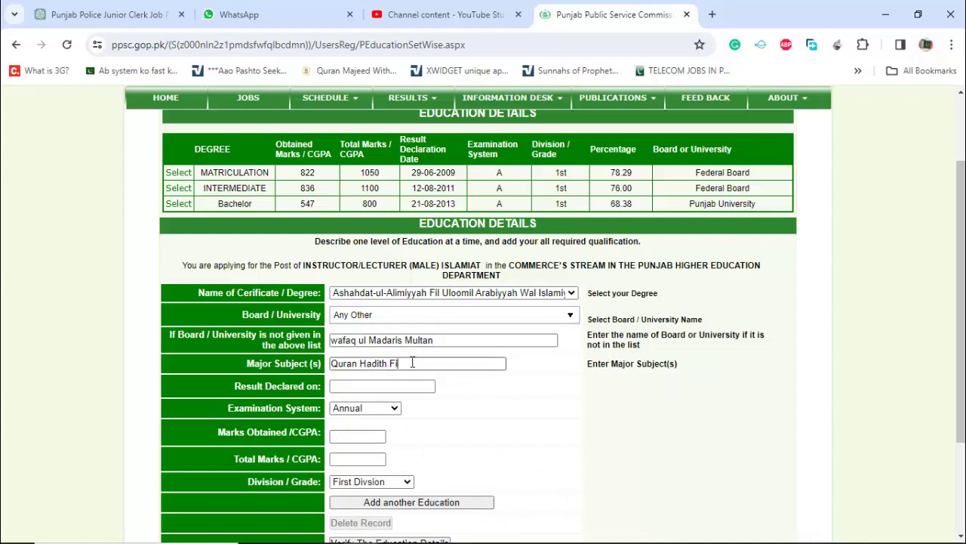
left_click(383, 385)
type("24-06-2014")
key("Tab")
left_click(357, 435)
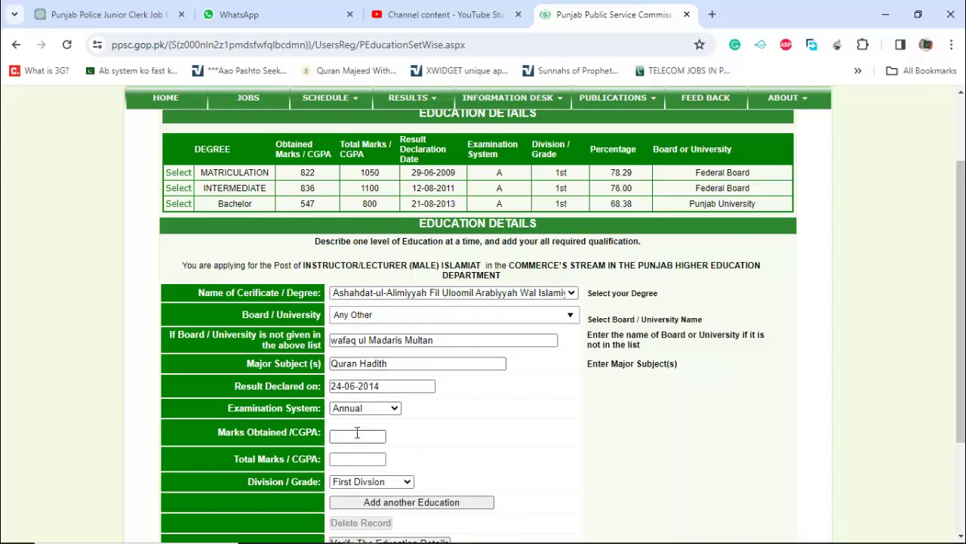
key("Tab")
type("1200")
scroll(676, 427, "down", 3)
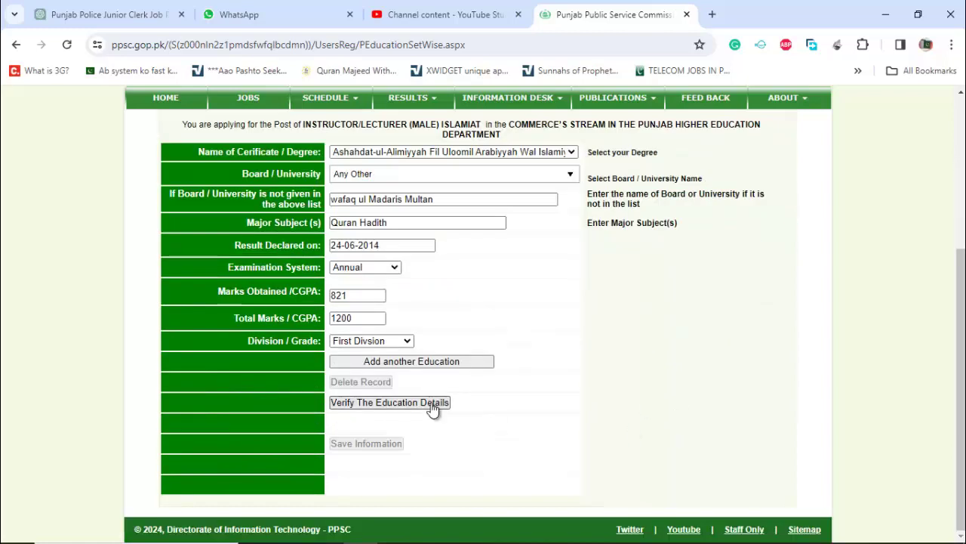
left_click(411, 362)
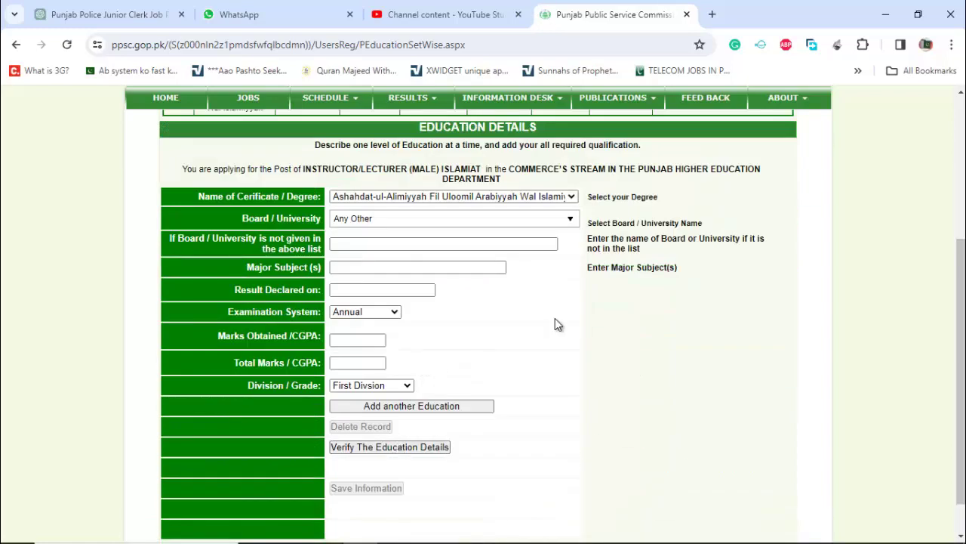
- Verify and save the education details, then continue to the application profile
scroll(555, 324, "up", 1)
scroll(555, 324, "up", 2)
scroll(520, 357, "down", 3)
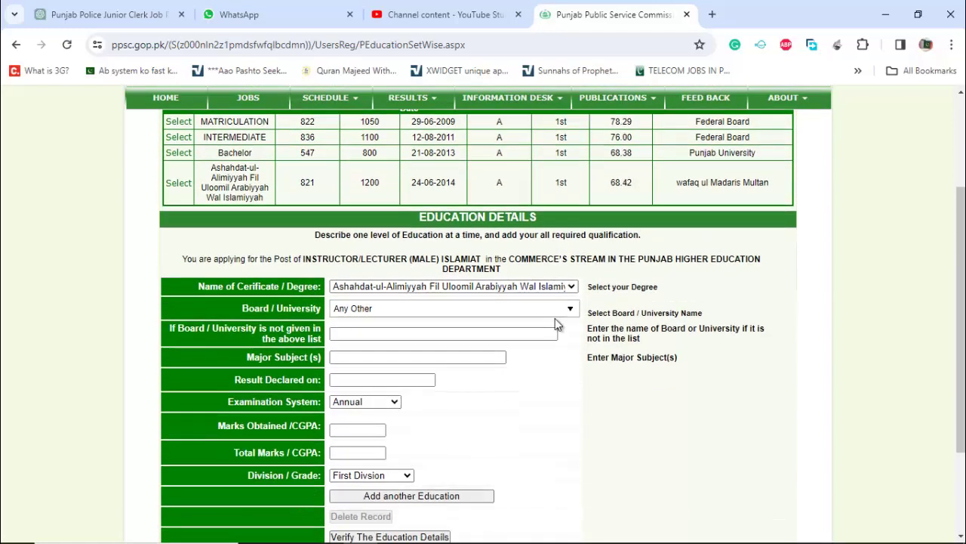
left_click(376, 425)
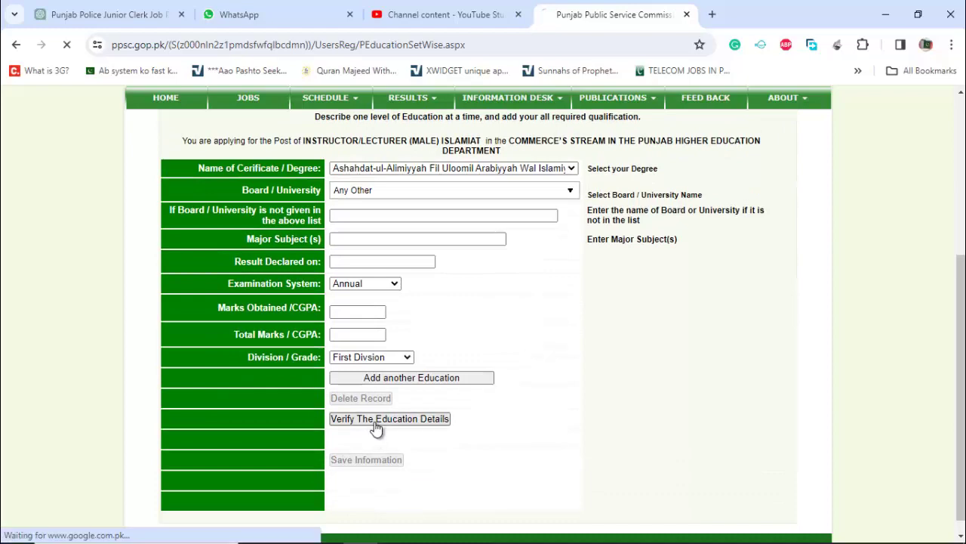
left_click(366, 444)
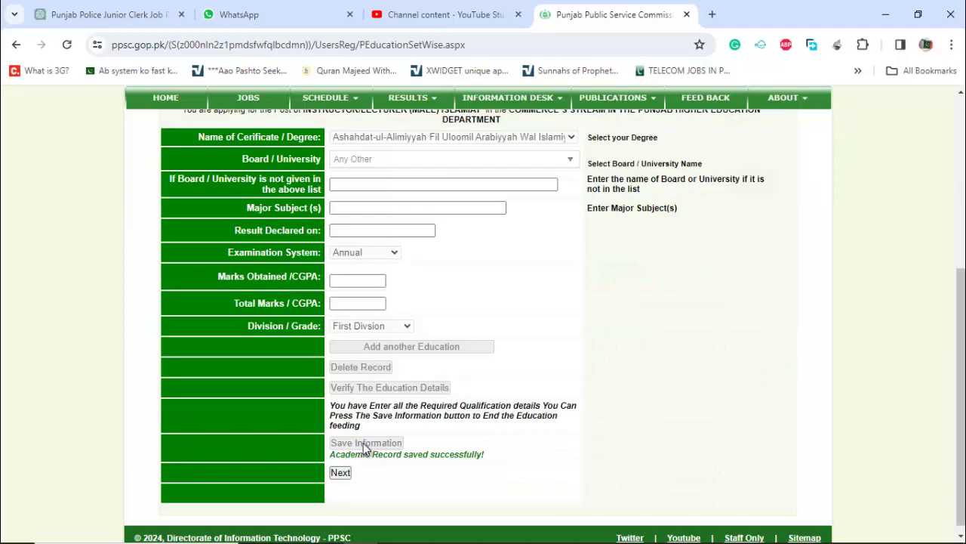
left_click(341, 474)
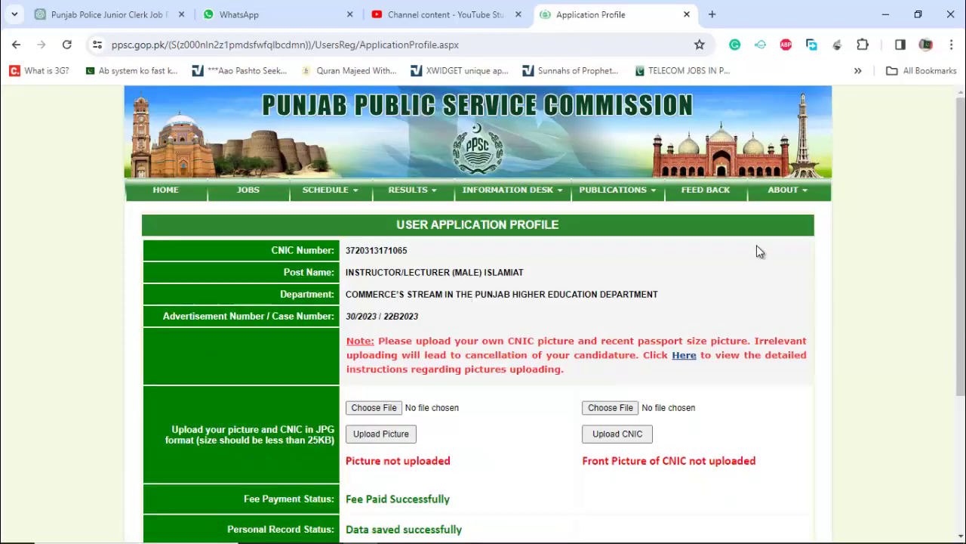
- Scroll through the application profile to review its upload and status sections
scroll(759, 251, "down", 3)
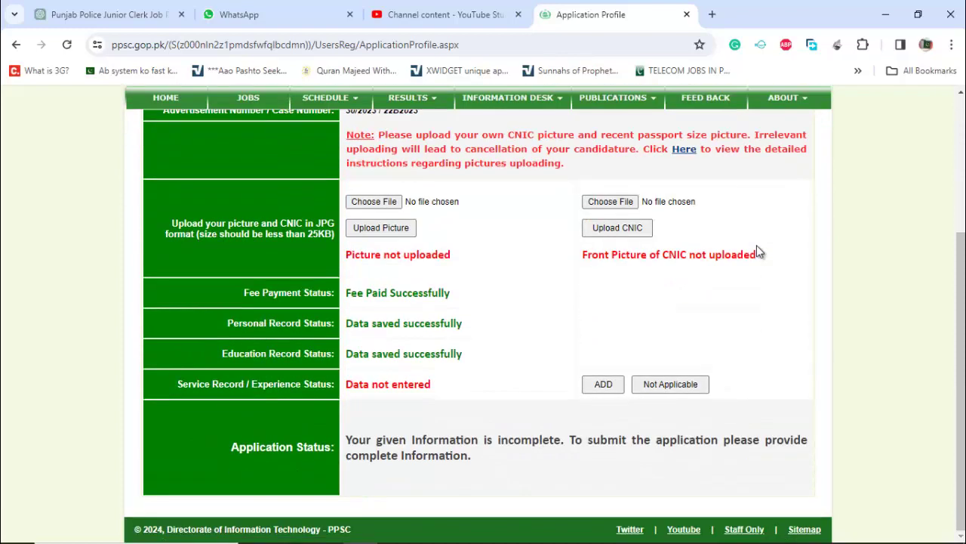
scroll(758, 249, "up", 1)
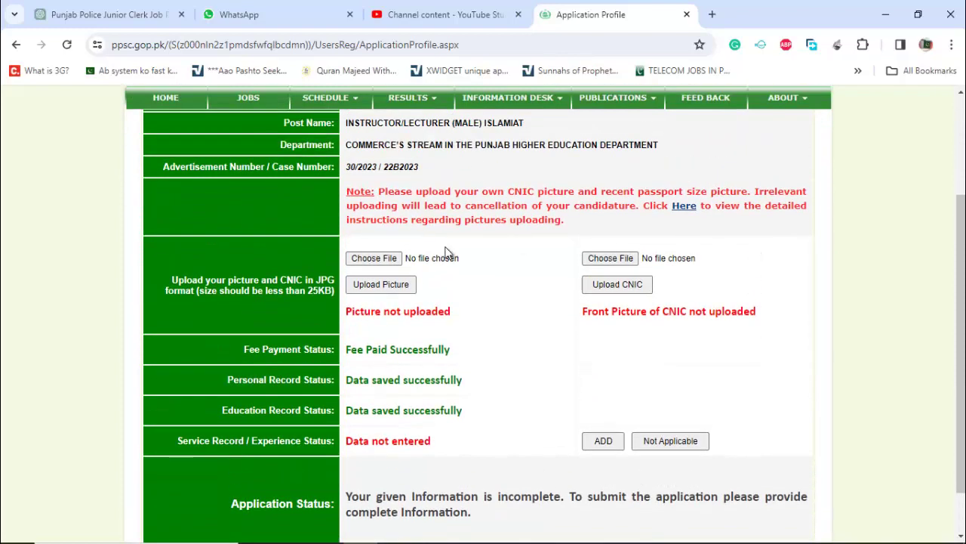
- Upload the candidate's photo file as the profile picture
left_click(377, 260)
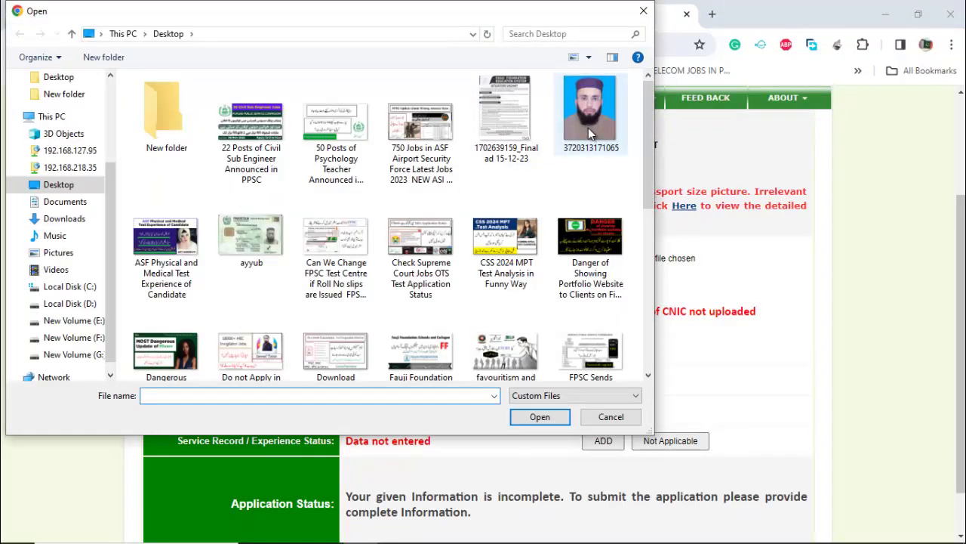
double_click(589, 128)
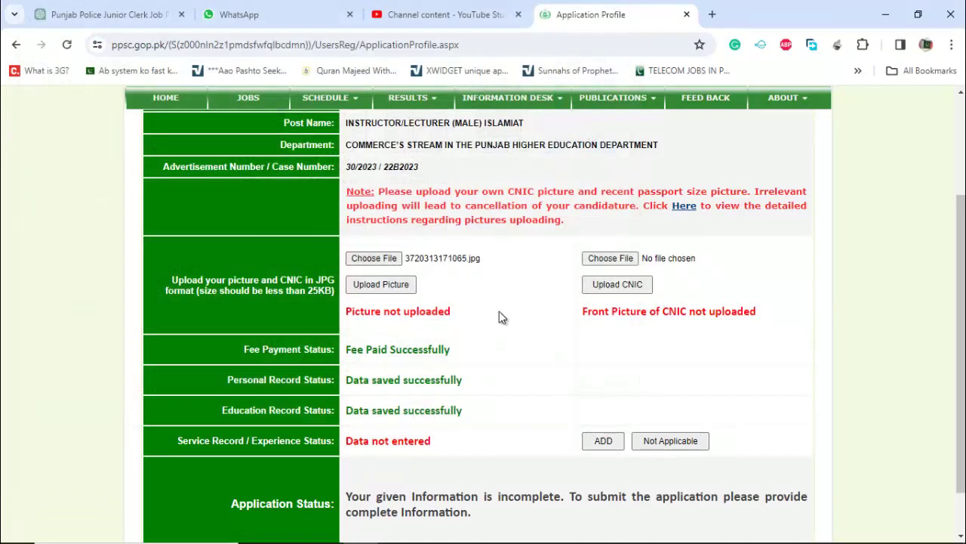
left_click(401, 287)
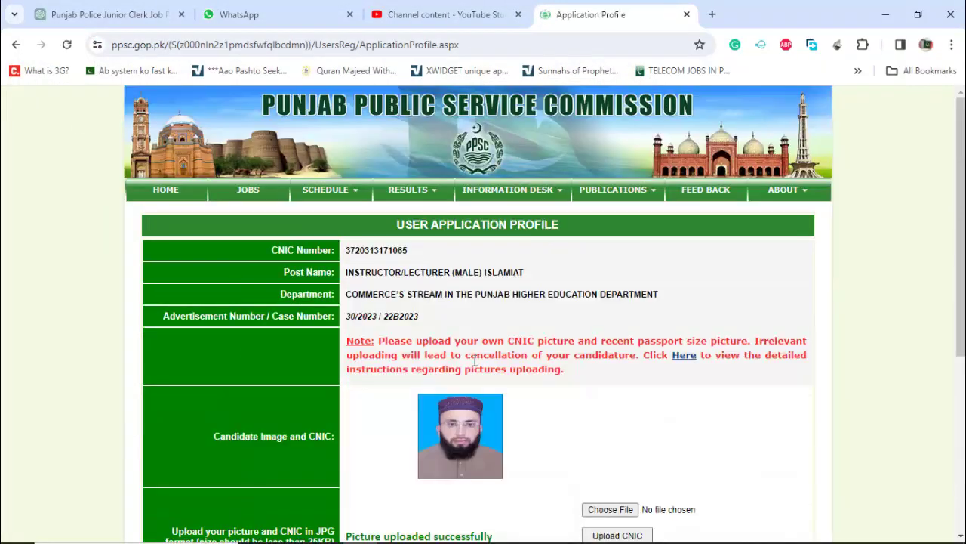
- Upload the CNIC card image
left_click(622, 510)
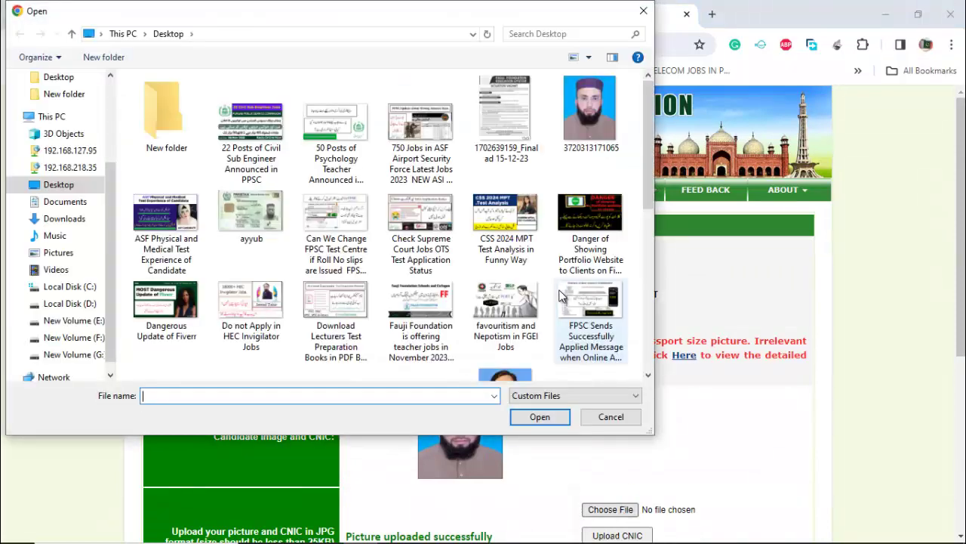
double_click(261, 214)
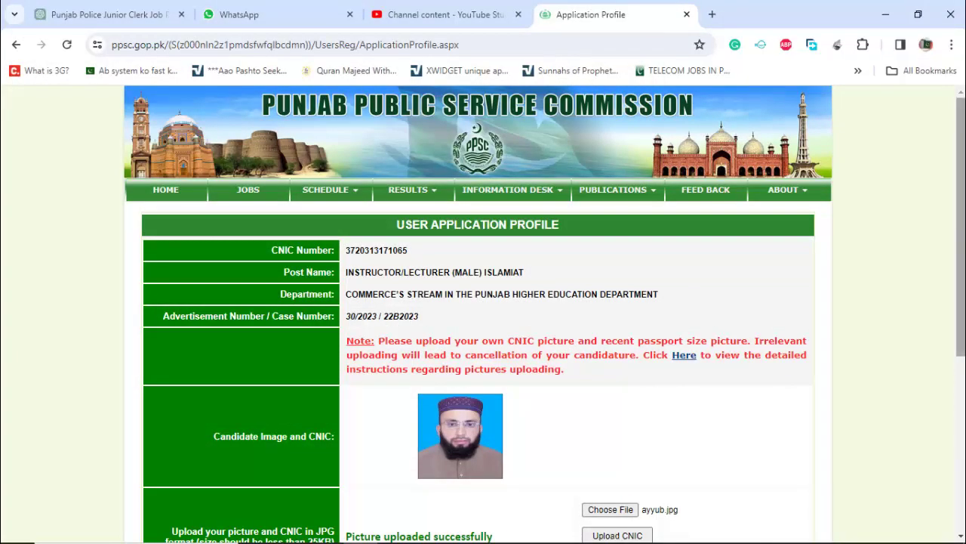
scroll(633, 385, "down", 2)
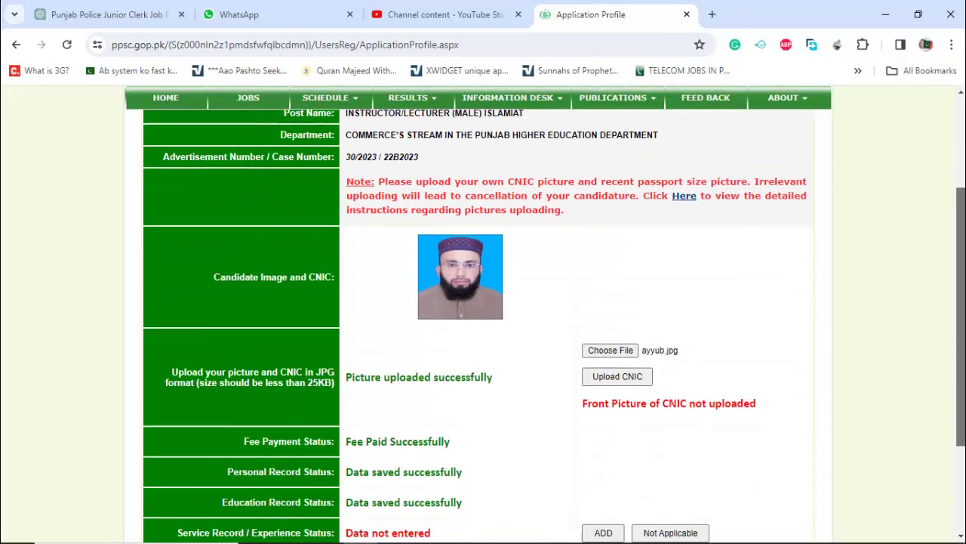
left_click(633, 381)
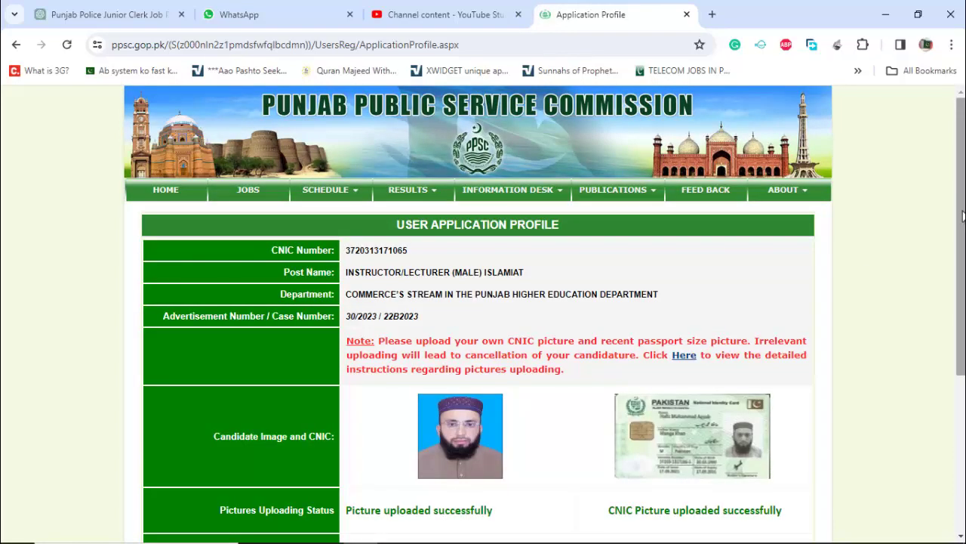
scroll(962, 217, "down", 4)
- Start a new service record with the post 'EST Arabic'
left_click(604, 386)
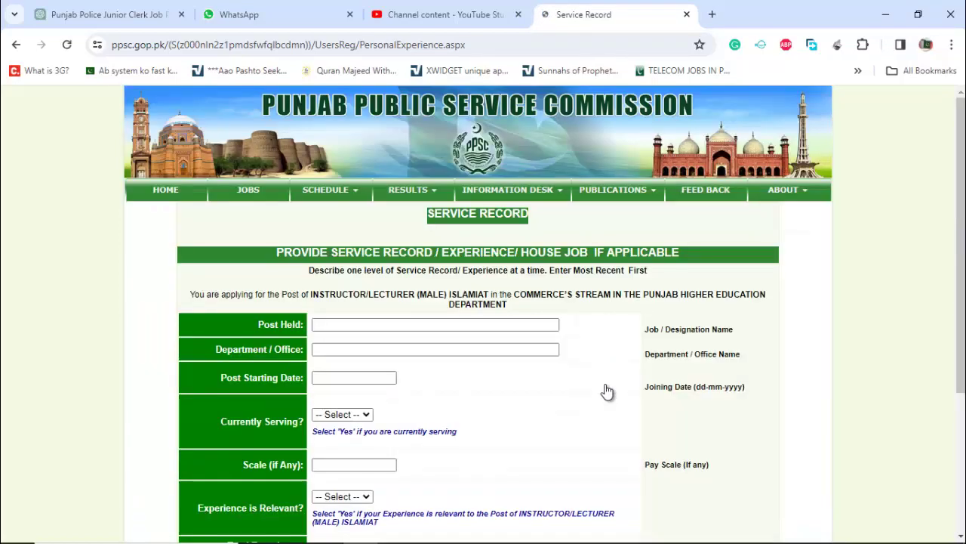
left_click(391, 326)
type("EST Arabic Teacher")
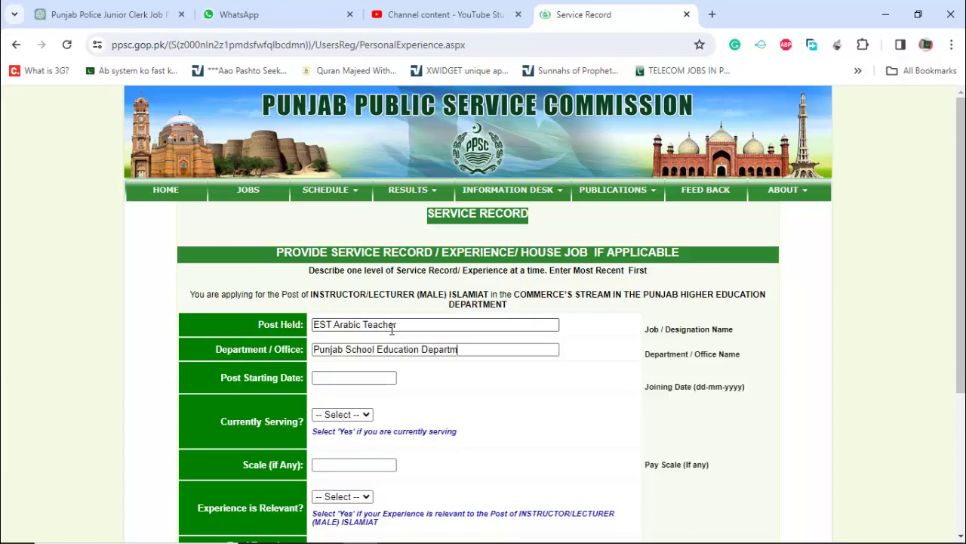
key("Tab")
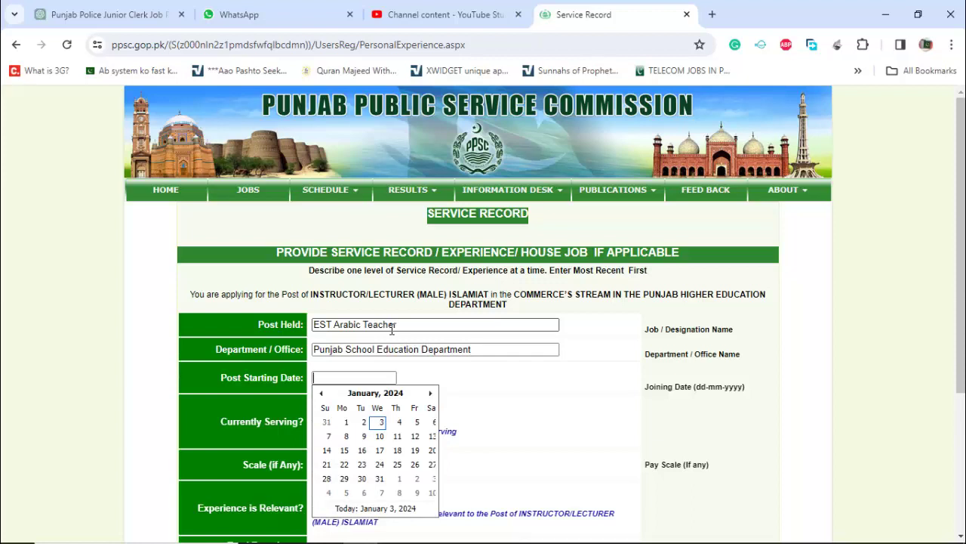
- Set the post starting date to 24-07-2017 in the calendar
left_click(321, 393)
left_click(321, 393)
left_click(321, 393)
left_click(320, 393)
left_click(320, 394)
left_click(321, 394)
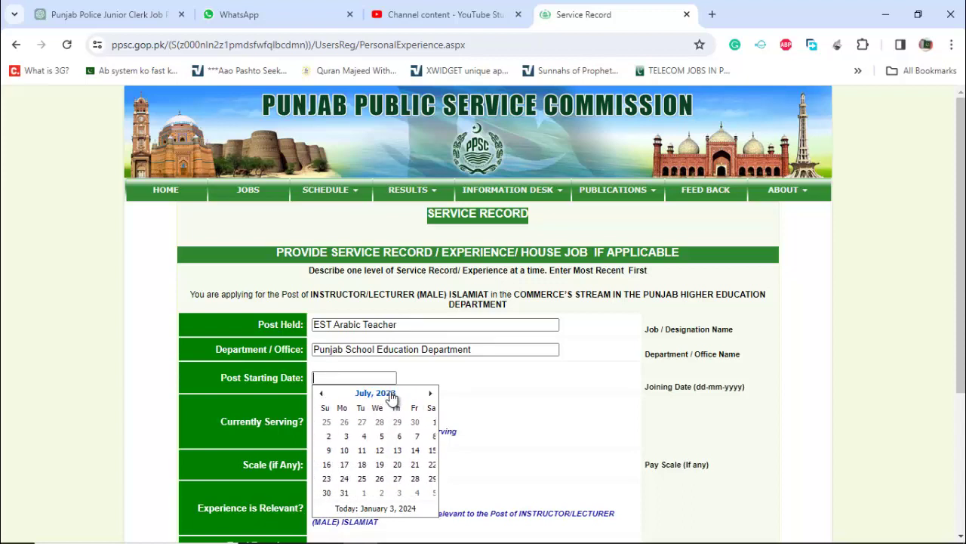
left_click(391, 394)
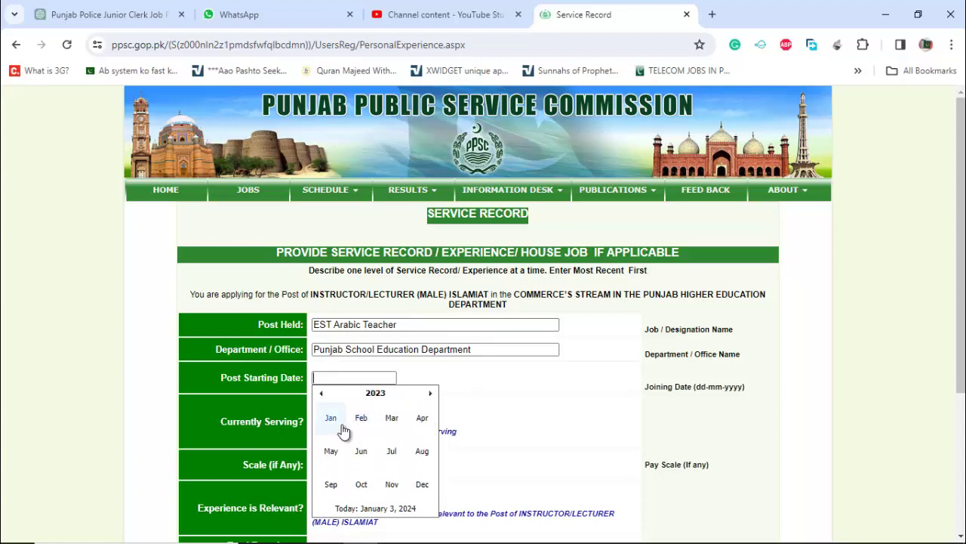
left_click(320, 394)
left_click(321, 393)
left_click(321, 393)
left_click(321, 394)
left_click(321, 394)
left_click(321, 393)
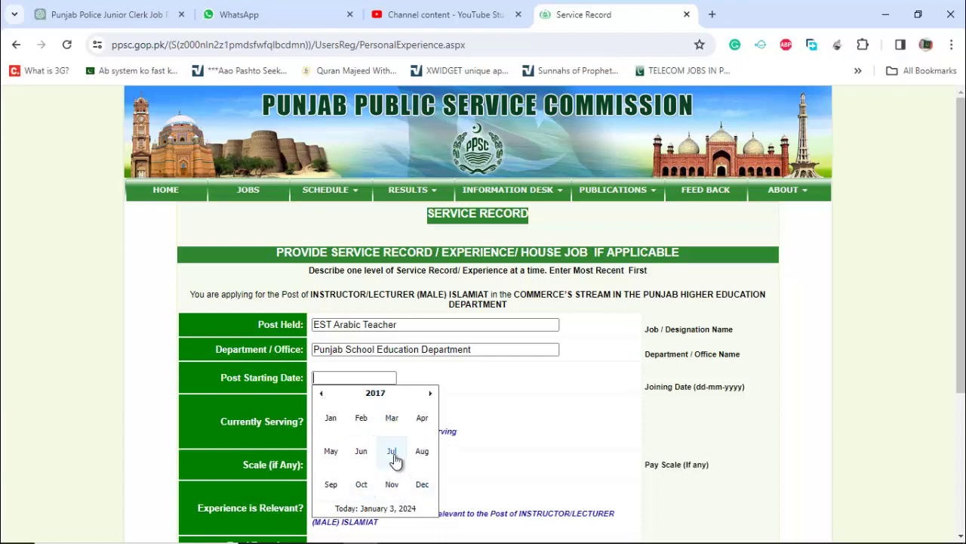
left_click(392, 451)
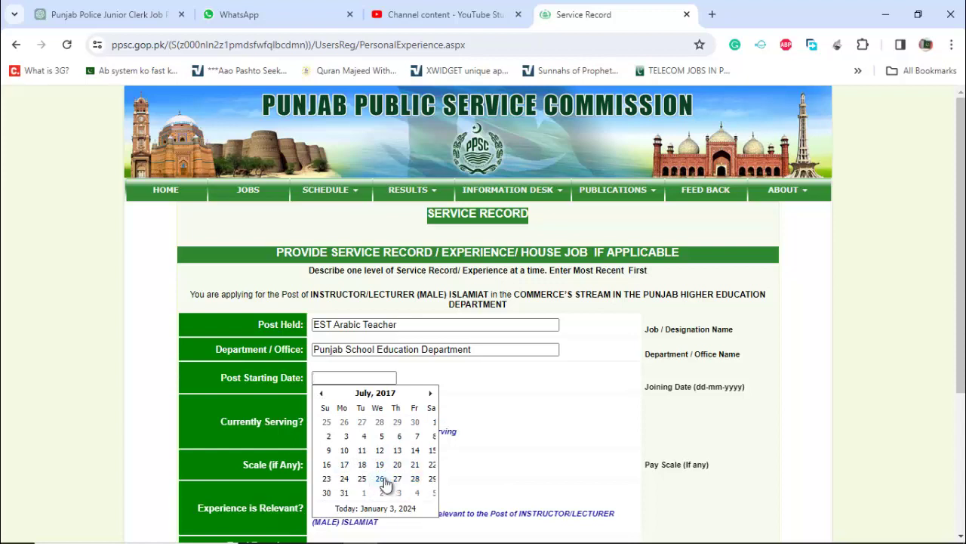
left_click(345, 480)
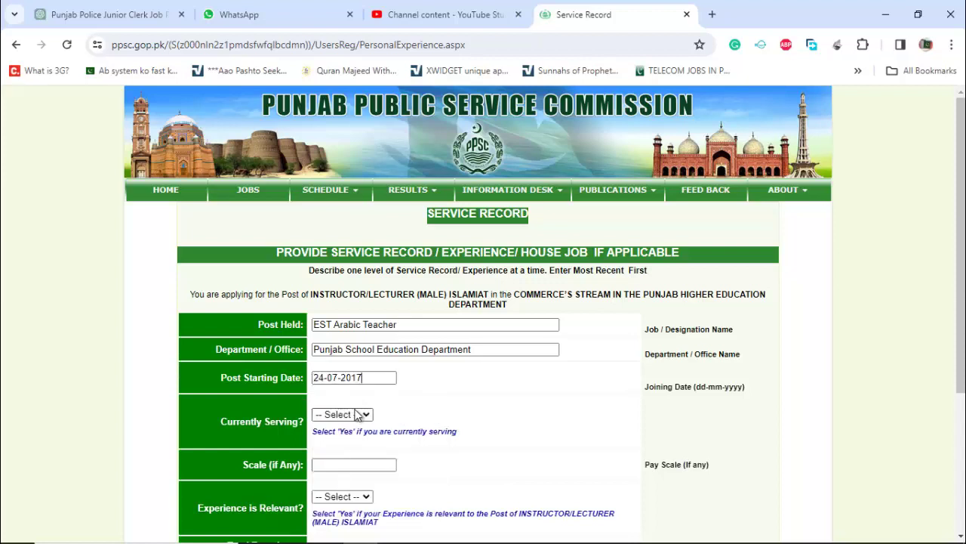
- Mark currently serving Yes, scale 15, experience relevant Yes, and add the experience
left_click(349, 415)
left_click(337, 441)
left_click(349, 465)
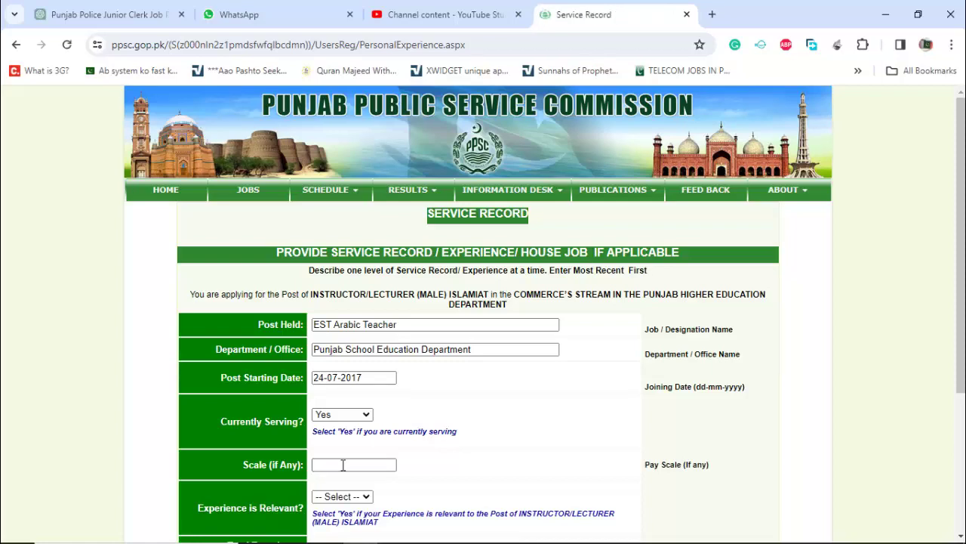
left_click(343, 465)
left_click(429, 460)
scroll(42, 483, "down", 3)
left_click(335, 299)
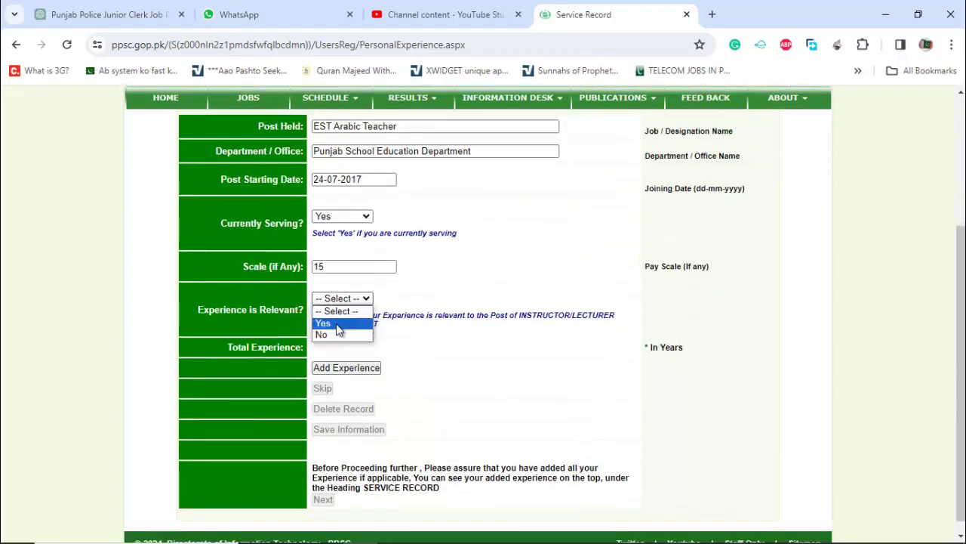
left_click(337, 323)
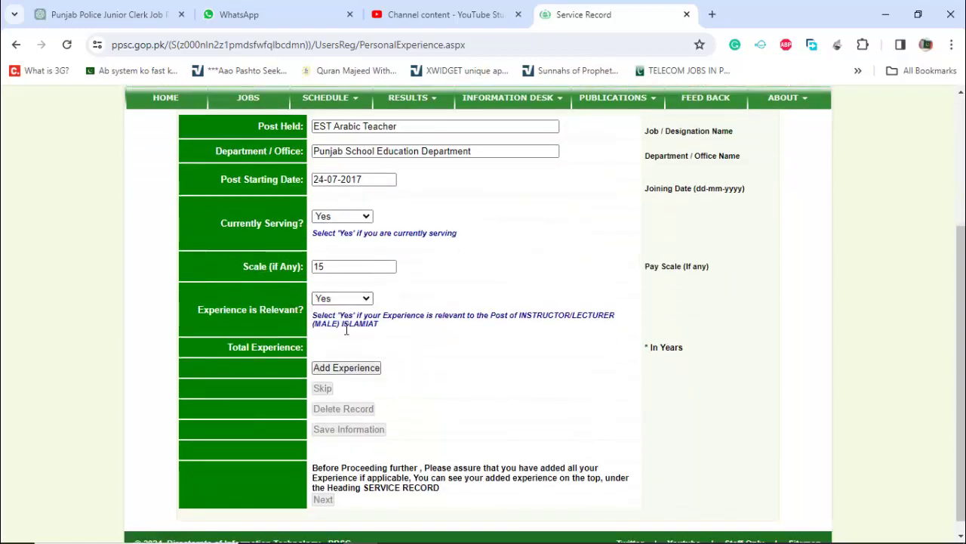
left_click(359, 368)
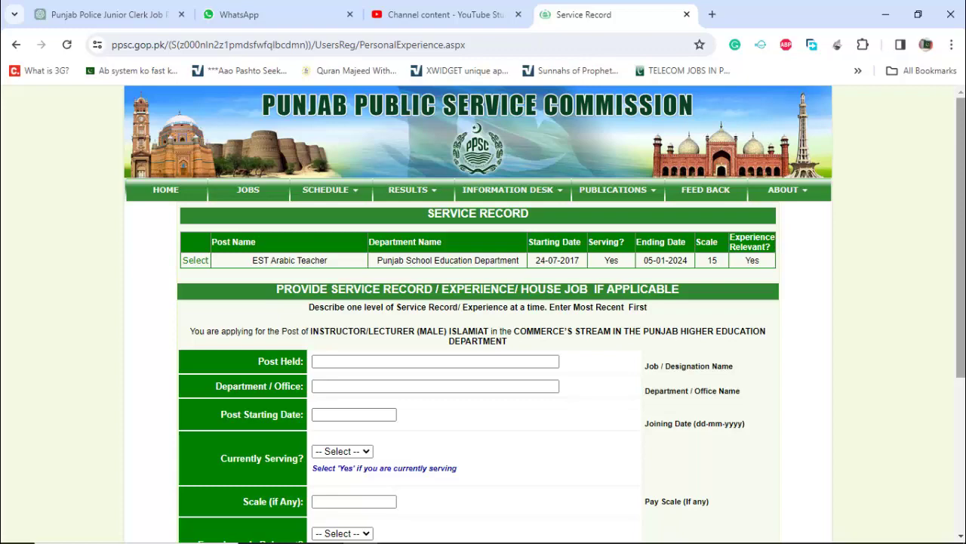
- Save the service information with the EST Arabic Teacher record and return to the application profile
left_click_drag(960, 242, 961, 396)
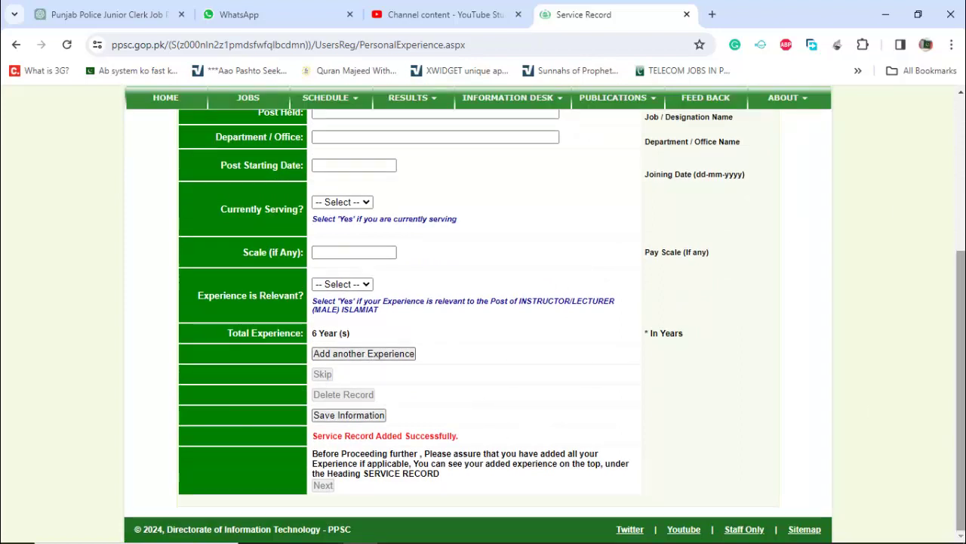
left_click(963, 204)
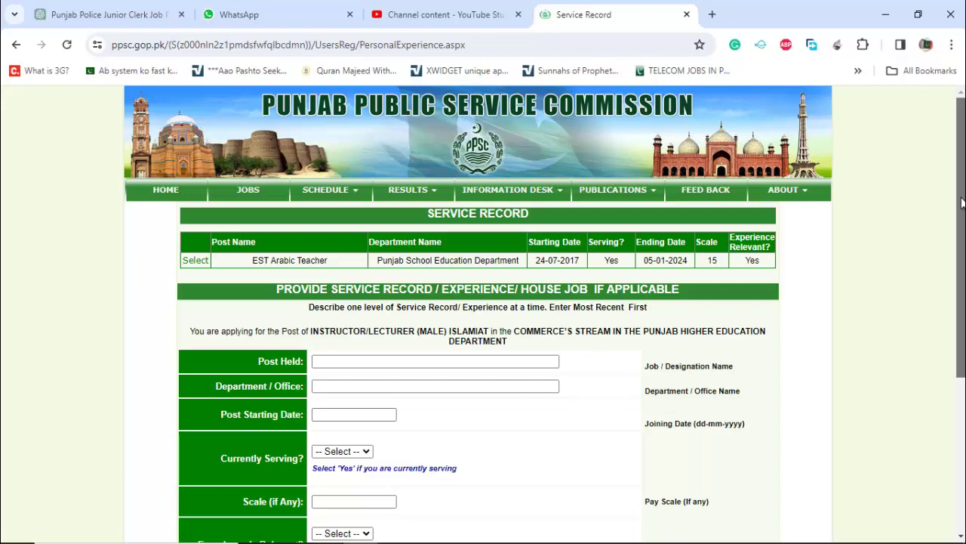
scroll(963, 203, "down", 3)
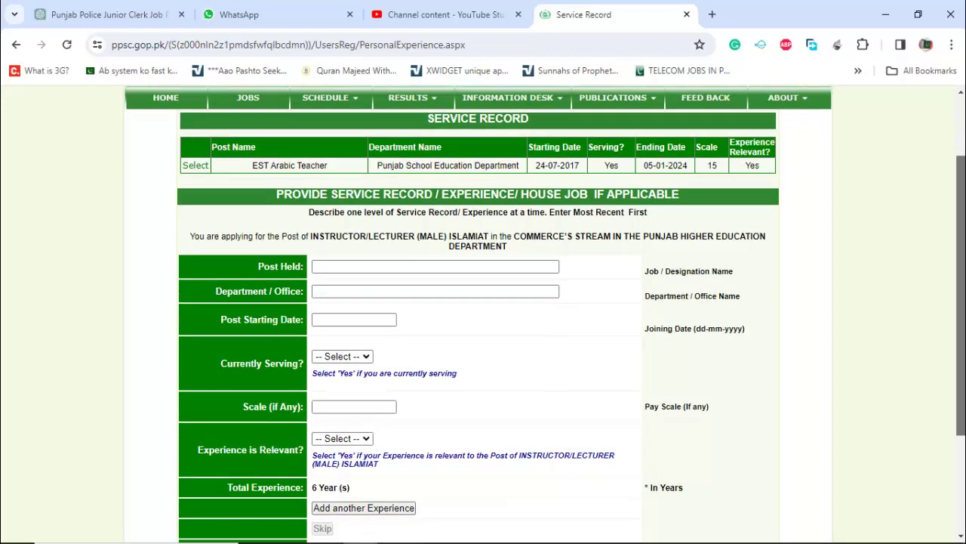
scroll(545, 325, "down", 1)
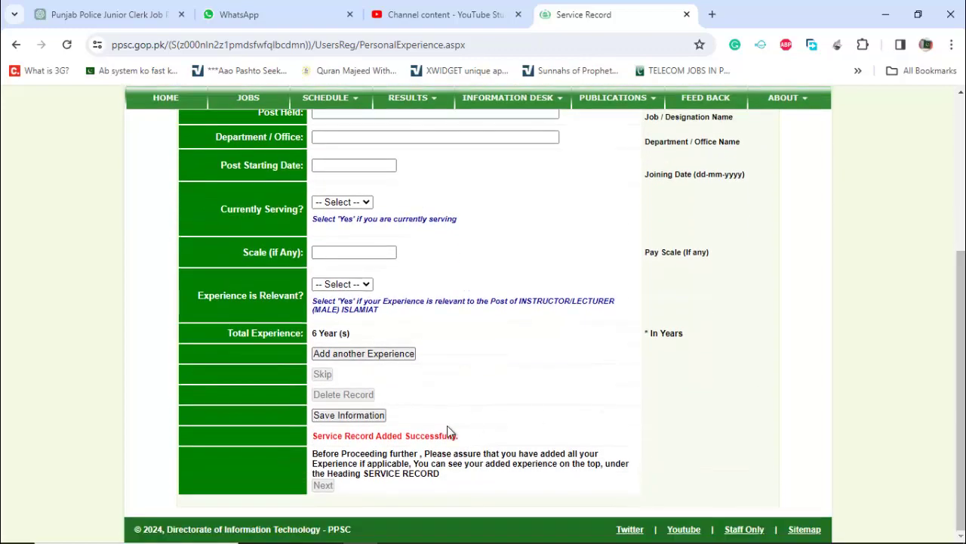
left_click(356, 421)
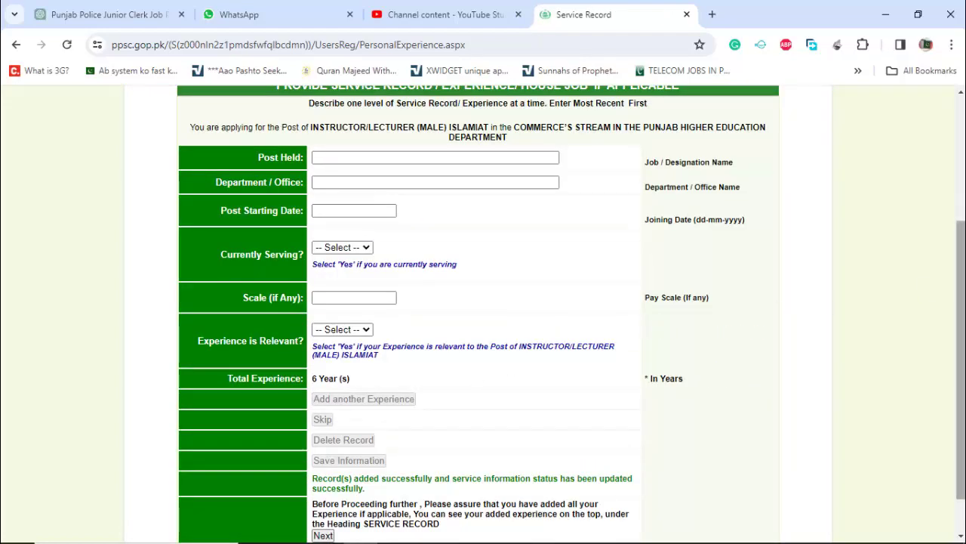
scroll(483, 302, "down", 1)
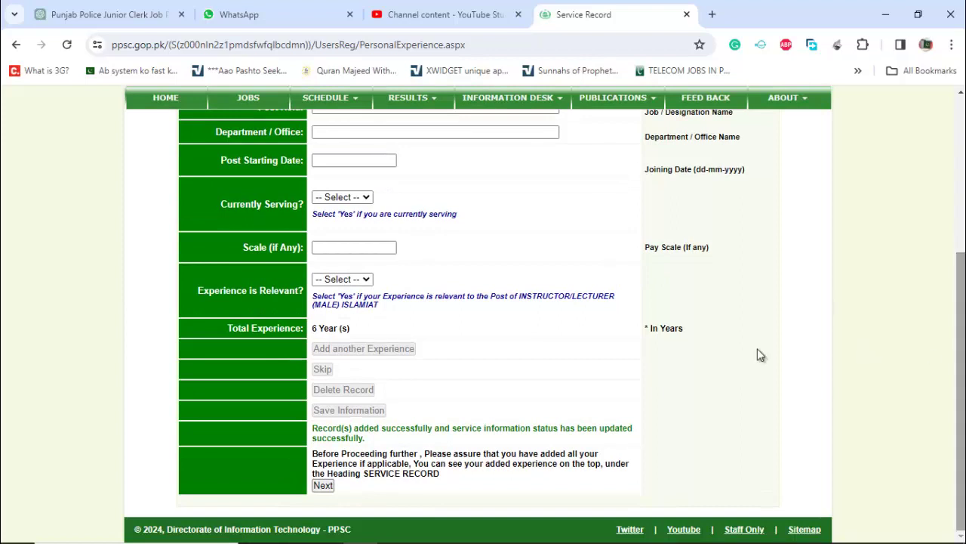
left_click(325, 487)
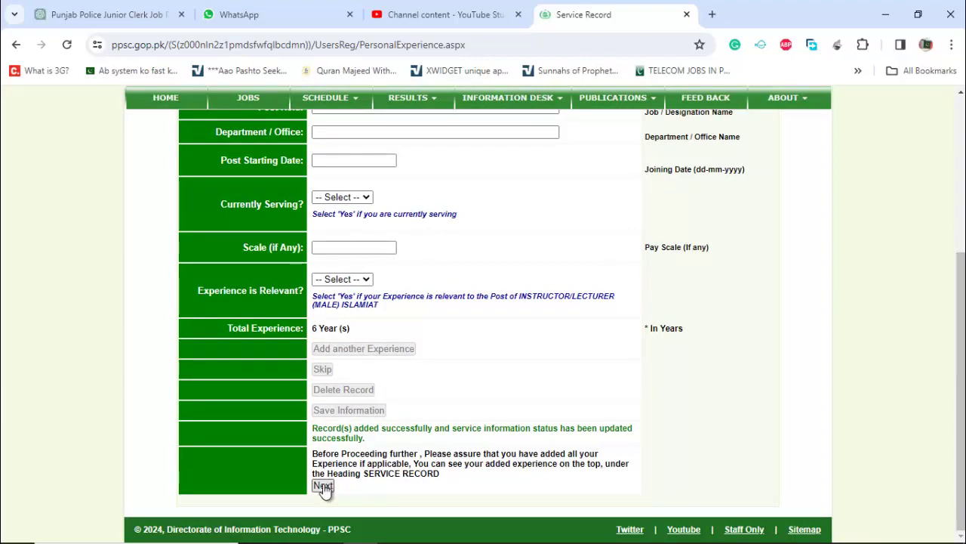
left_click(323, 485)
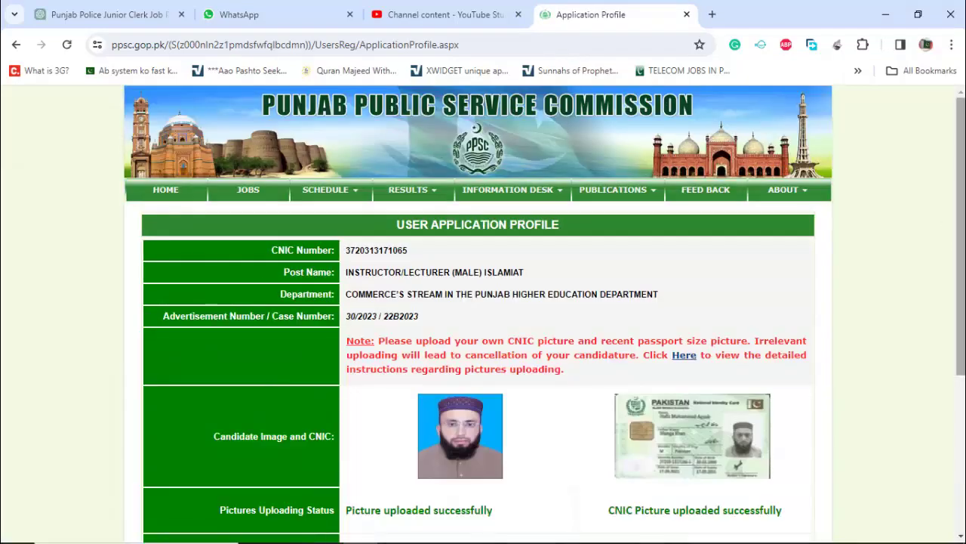
- Certify and submit the Islamiat lecturer application, then select the success message with its application number
scroll(484, 340, "down", 5)
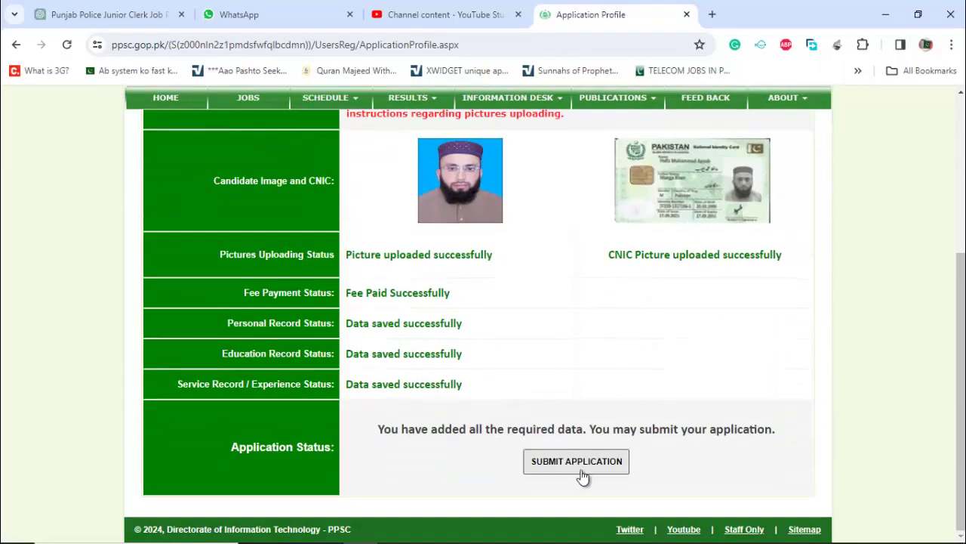
left_click(570, 466)
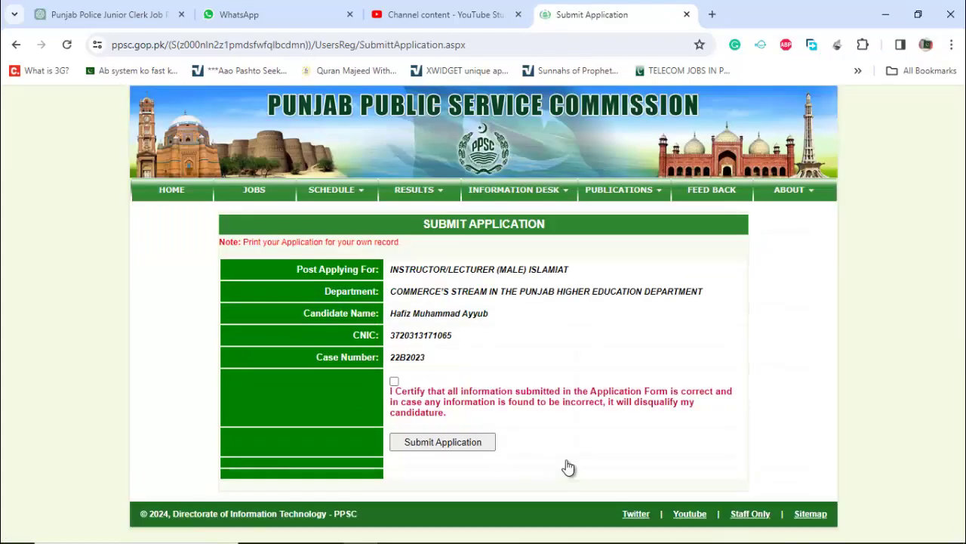
left_click(394, 382)
left_click(445, 449)
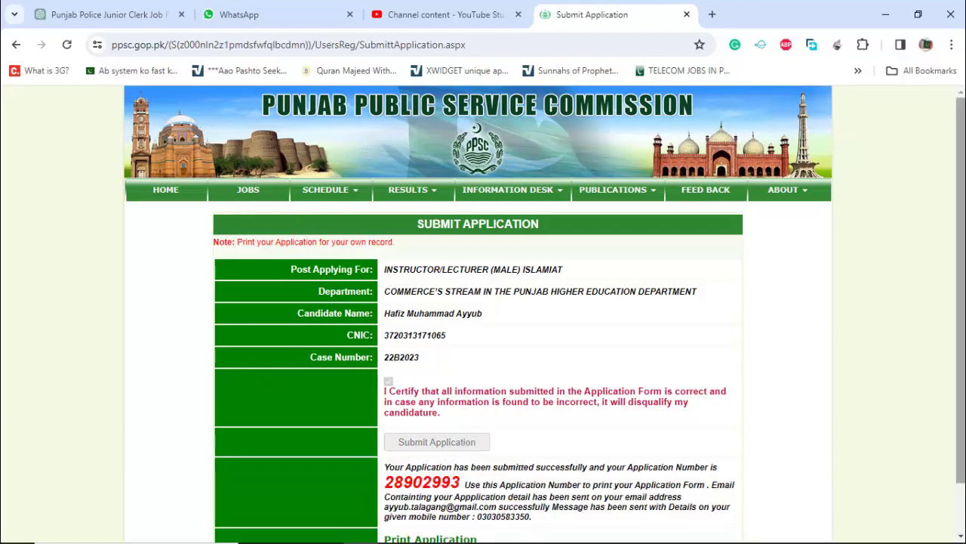
scroll(964, 254, "down", 2)
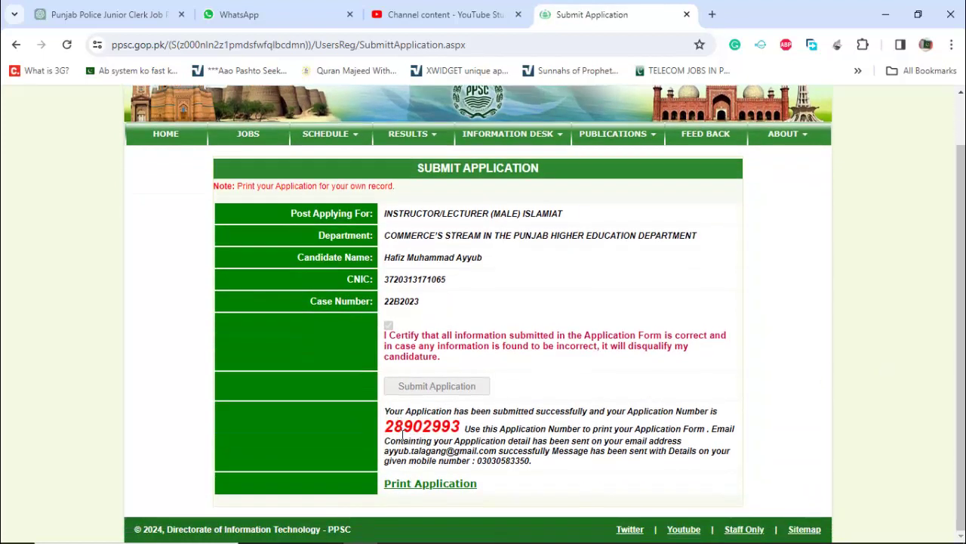
left_click_drag(386, 414, 538, 466)
key("ctrl+c")
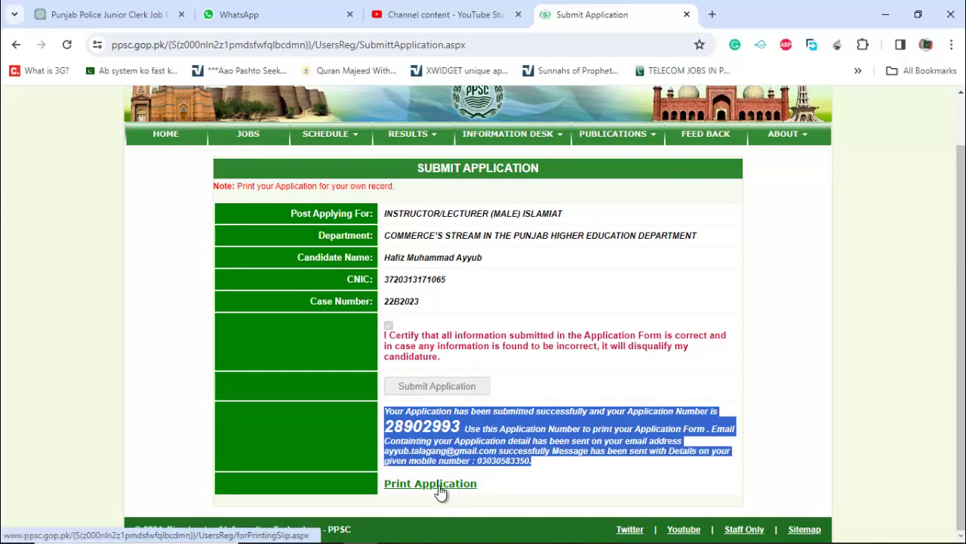
- Paste and send the copied success message to a contact's WhatsApp chat, then move to YouTube Studio
left_click(266, 17)
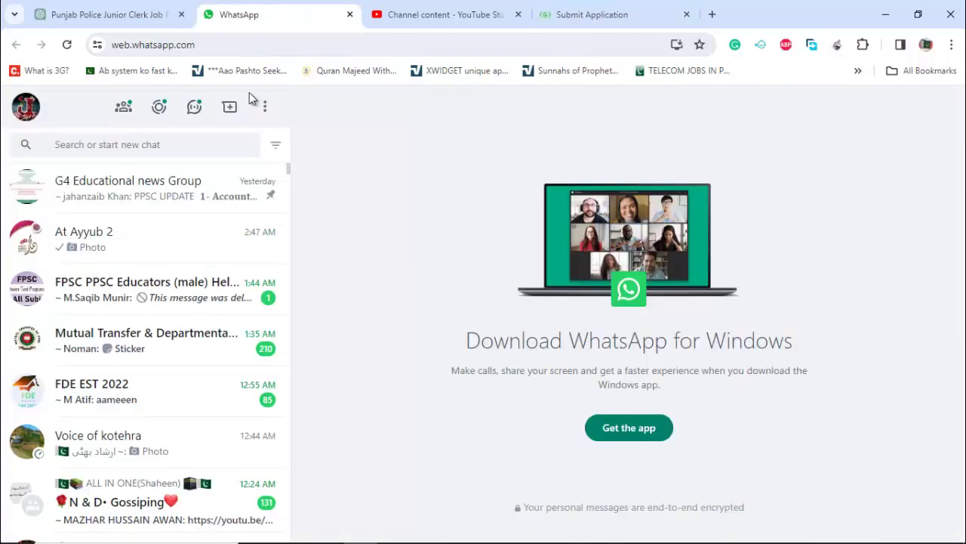
left_click(130, 239)
key("ctrl+v")
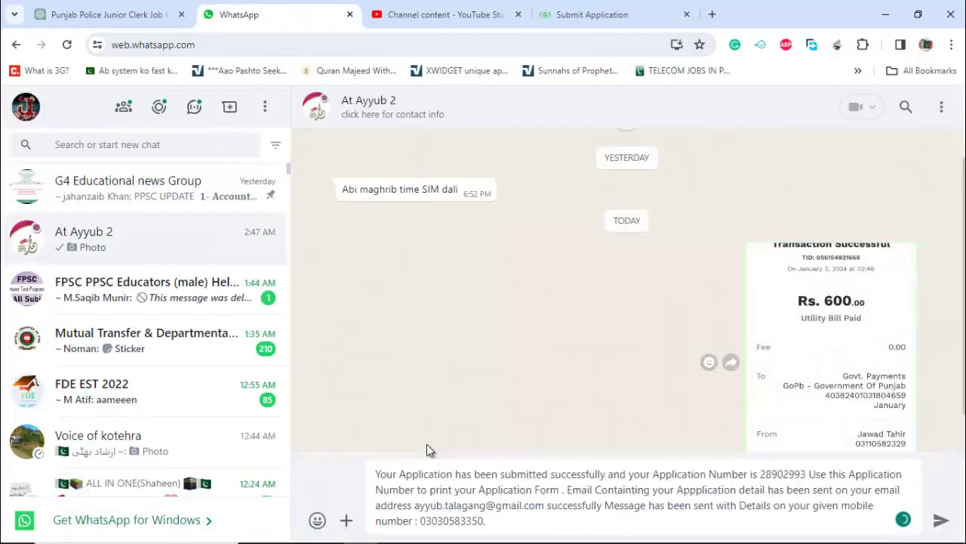
key("Return")
left_click(581, 14)
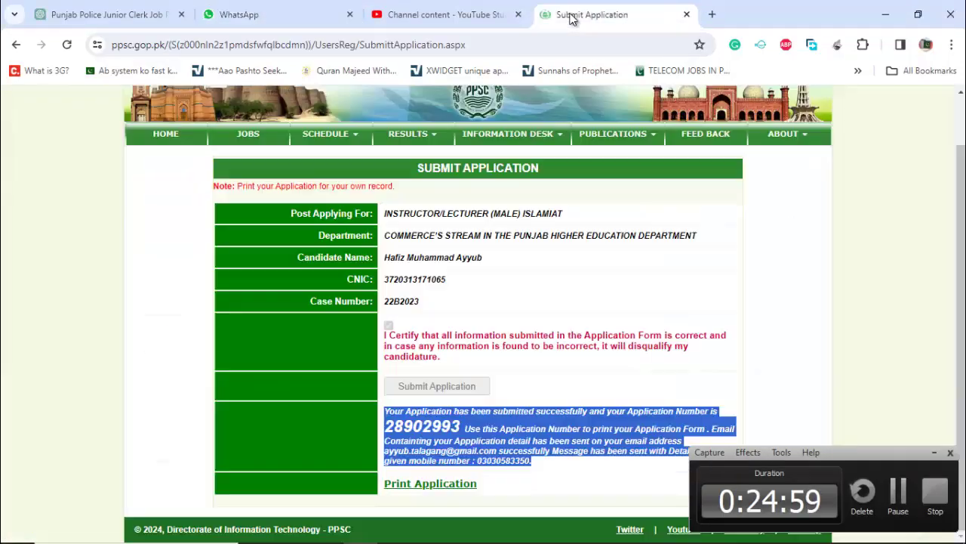
left_click(468, 23)
- Open the Print Application page and start entering the candidate's CNIC number
mouse_move(435, 538)
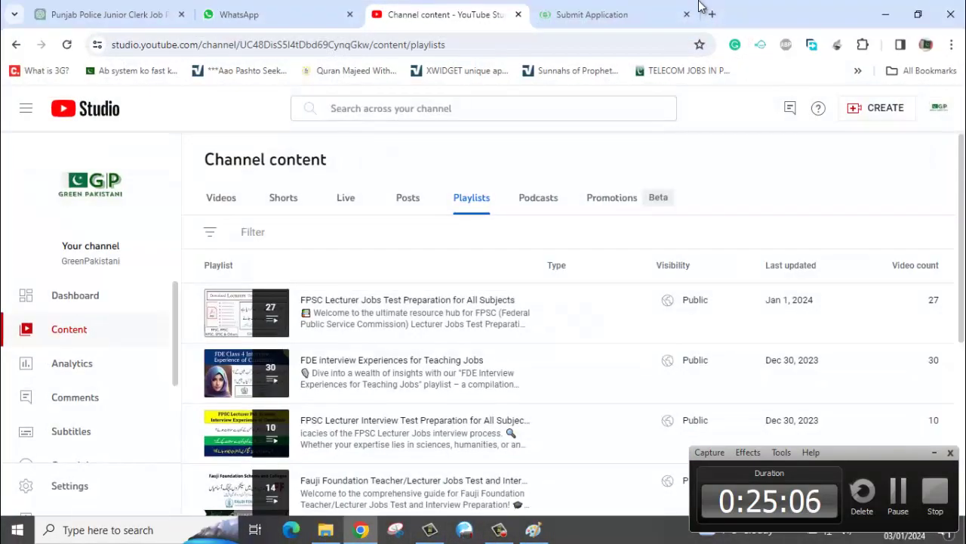
left_click(613, 23)
left_click(429, 491)
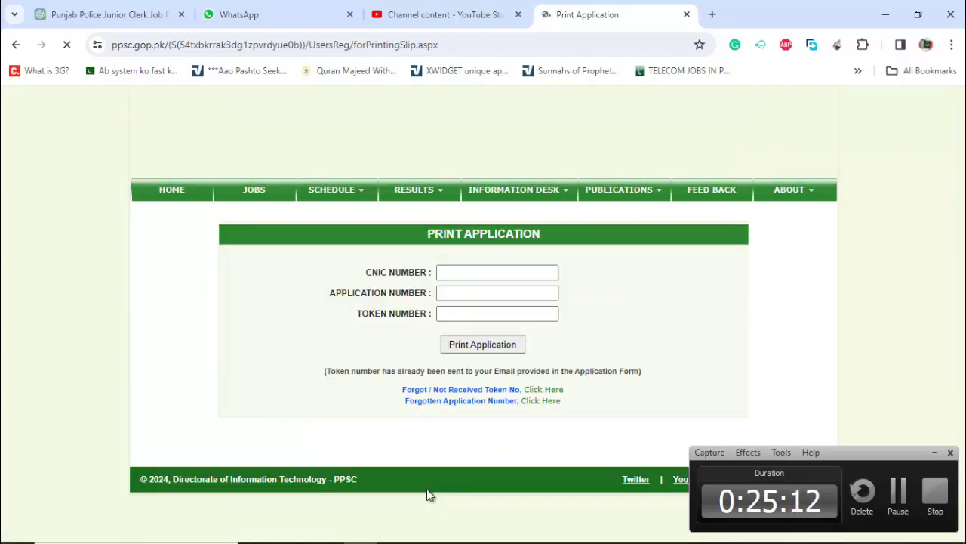
left_click(934, 452)
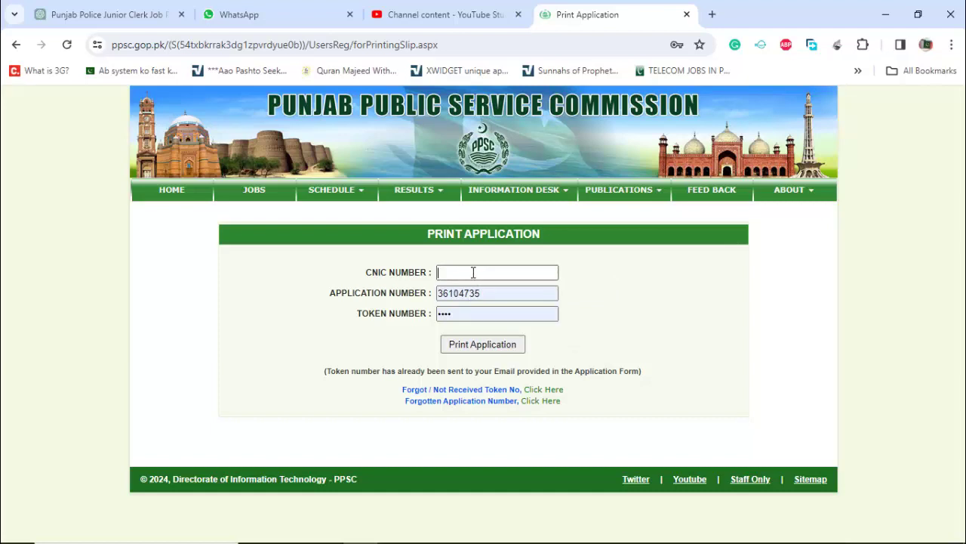
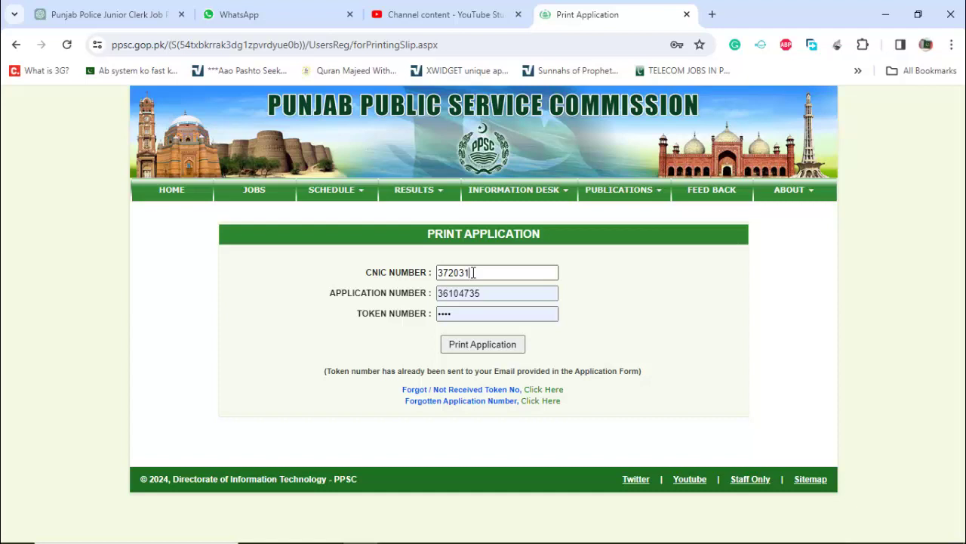